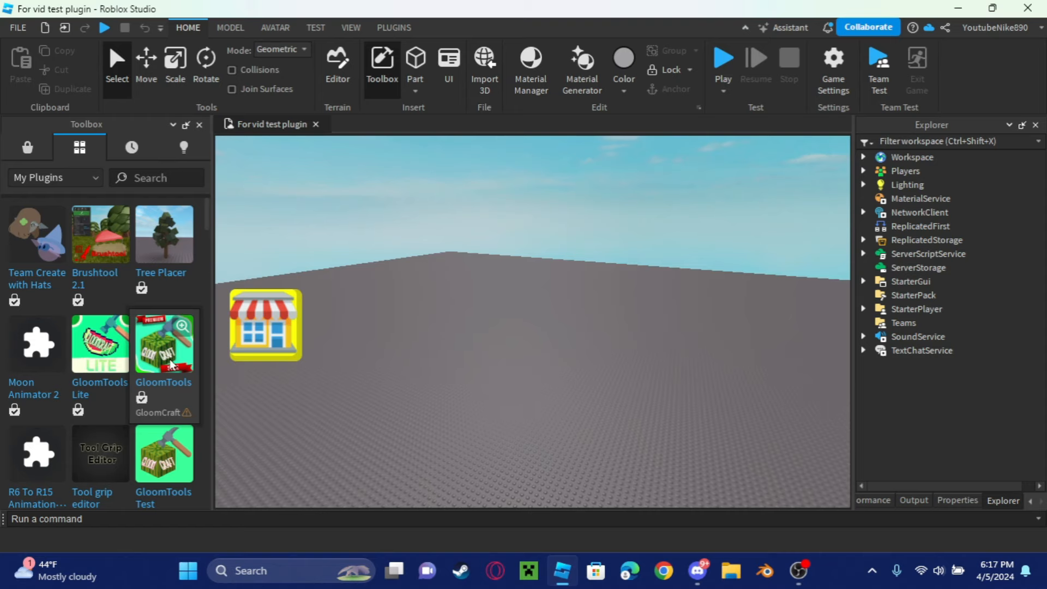
# Step: Open the GloomTools plugin and delete the GamepassSystem script from ServerScriptService
pyautogui.click(395, 29)
pyautogui.click(265, 63)
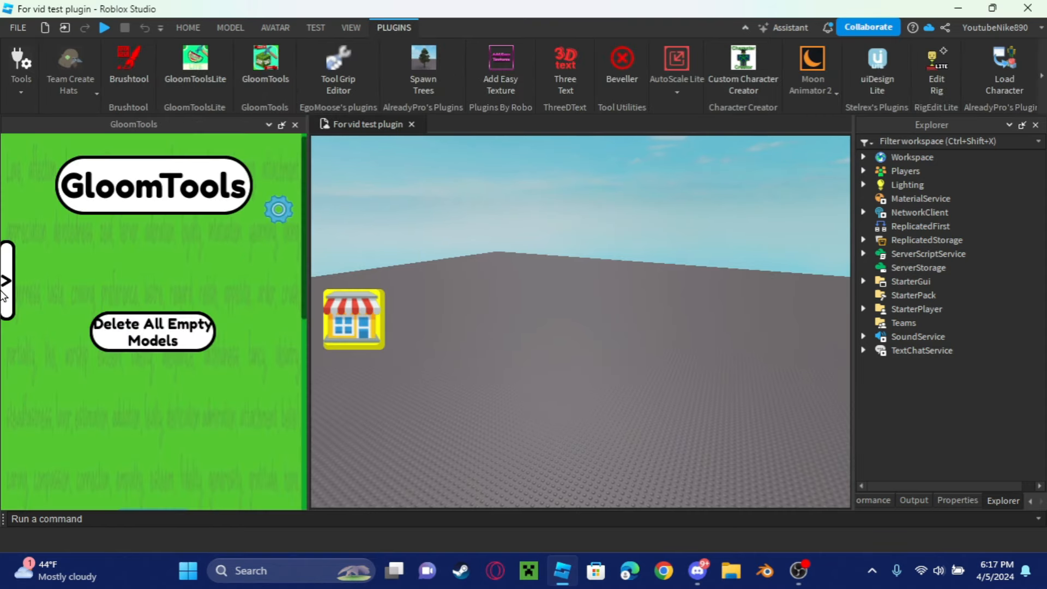
pyautogui.click(863, 255)
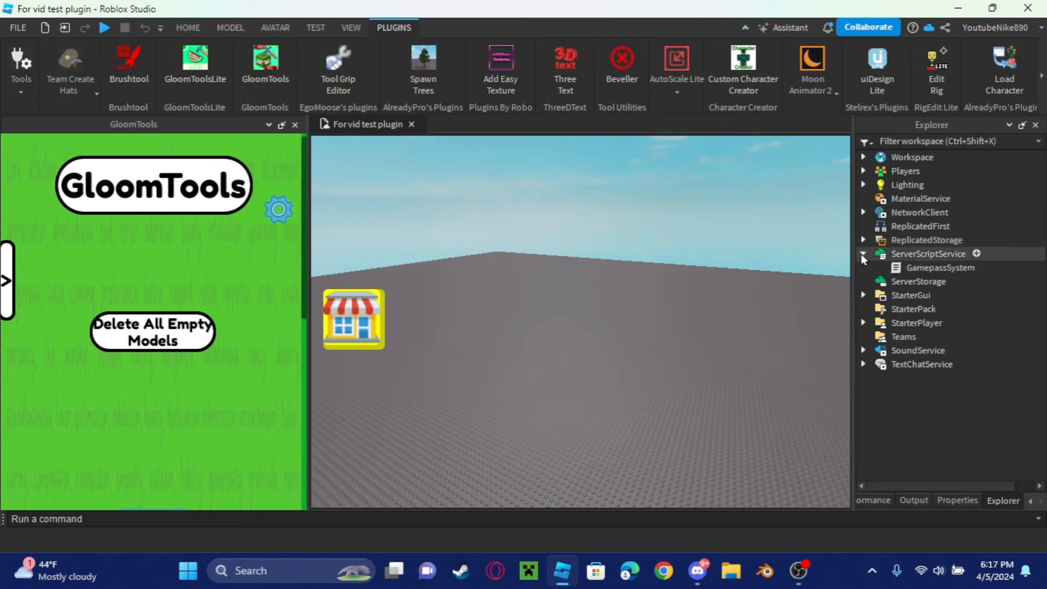
pyautogui.click(923, 268)
pyautogui.press('Delete')
# Step: Delete the GamepassEvents folder from ReplicatedStorage and the old shop interface from StarterGui
pyautogui.click(864, 240)
pyautogui.click(921, 258)
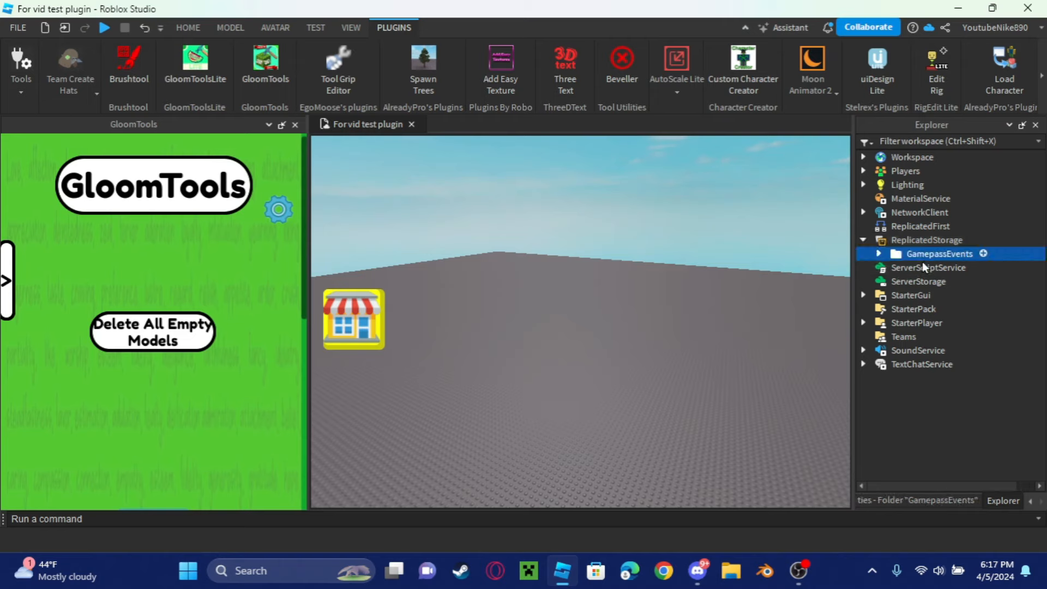
pyautogui.press('Delete')
pyautogui.click(864, 282)
pyautogui.click(905, 295)
pyautogui.press('Delete')
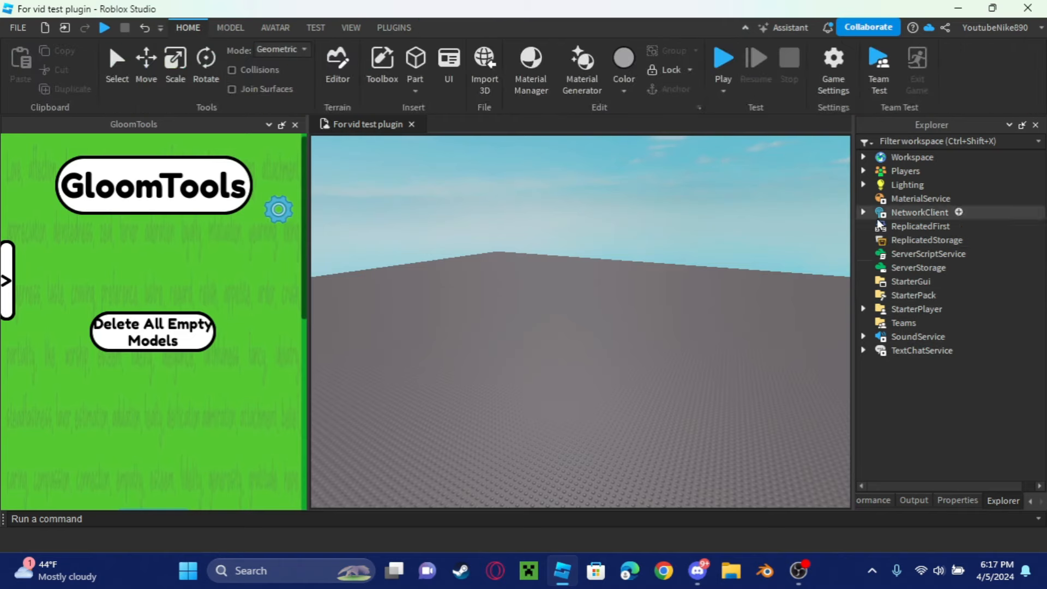
# Step: Delete the leftover shop effect stored under Lighting
pyautogui.click(863, 184)
pyautogui.click(911, 198)
pyautogui.press('Delete')
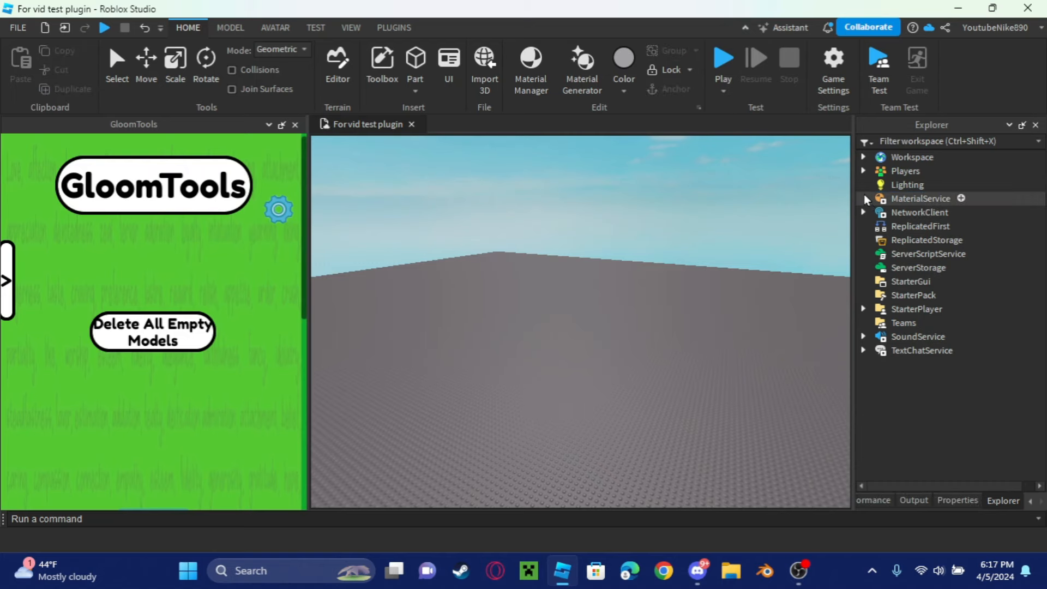
pyautogui.click(881, 297)
pyautogui.click(879, 310)
pyautogui.click(864, 310)
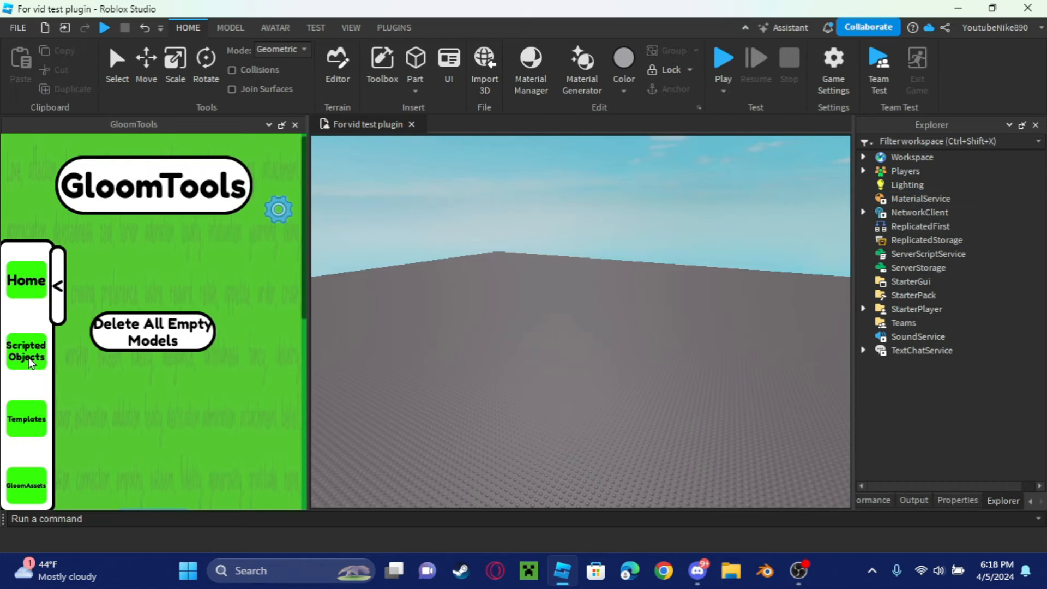
# Step: Show the Scripted Objects page of GloomTools, widen the plugin window and insert the Shop object into the game
pyautogui.click(30, 363)
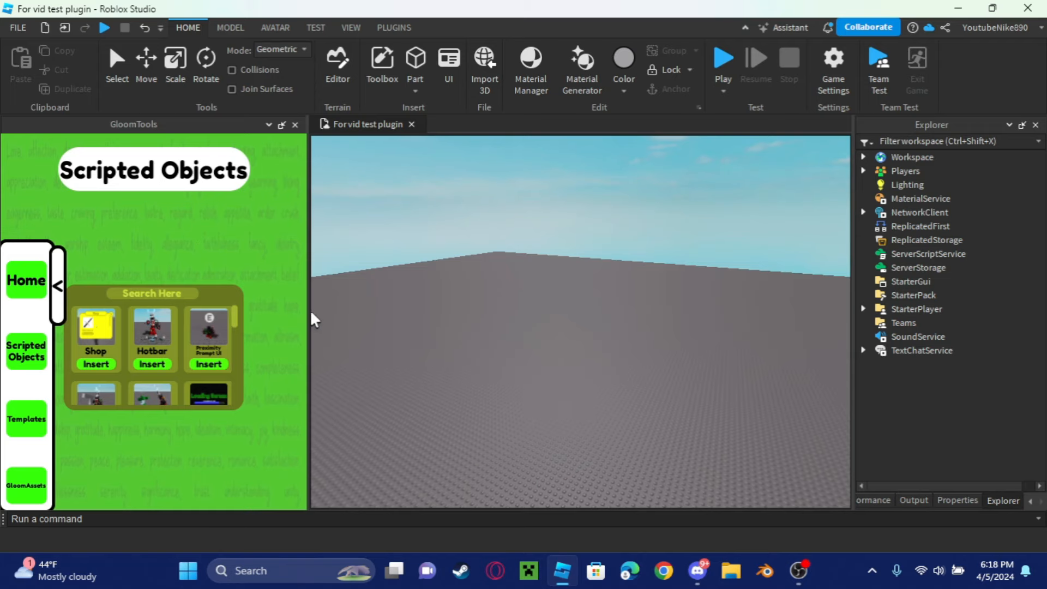
pyautogui.moveTo(307, 304); pyautogui.dragTo(400, 307)
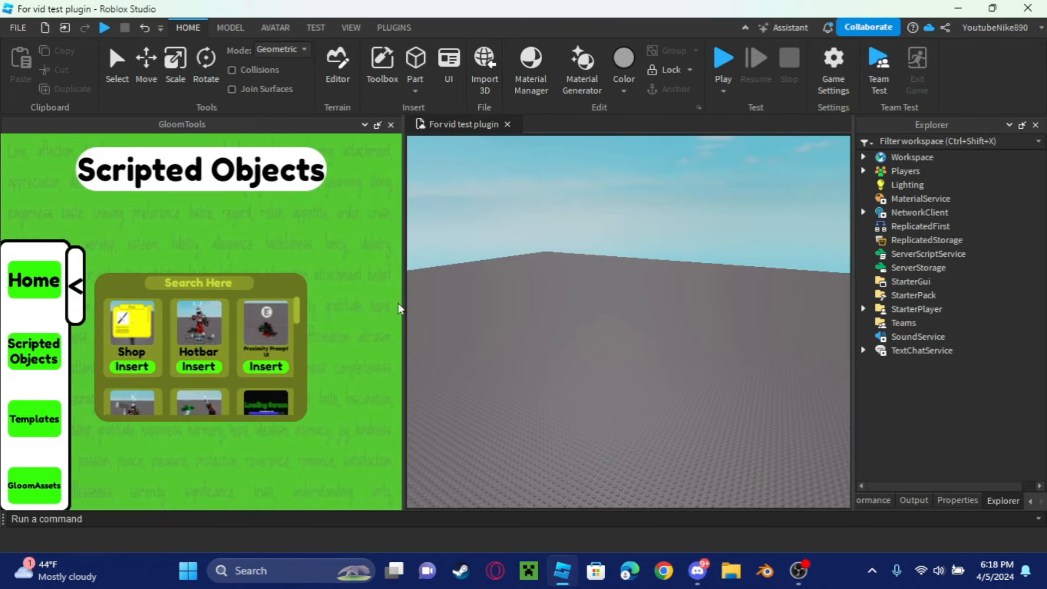
pyautogui.write('Shop')
pyautogui.press('BackSpace')
pyautogui.press('BackSpace')
pyautogui.press('BackSpace')
pyautogui.press('BackSpace')
pyautogui.click(132, 366)
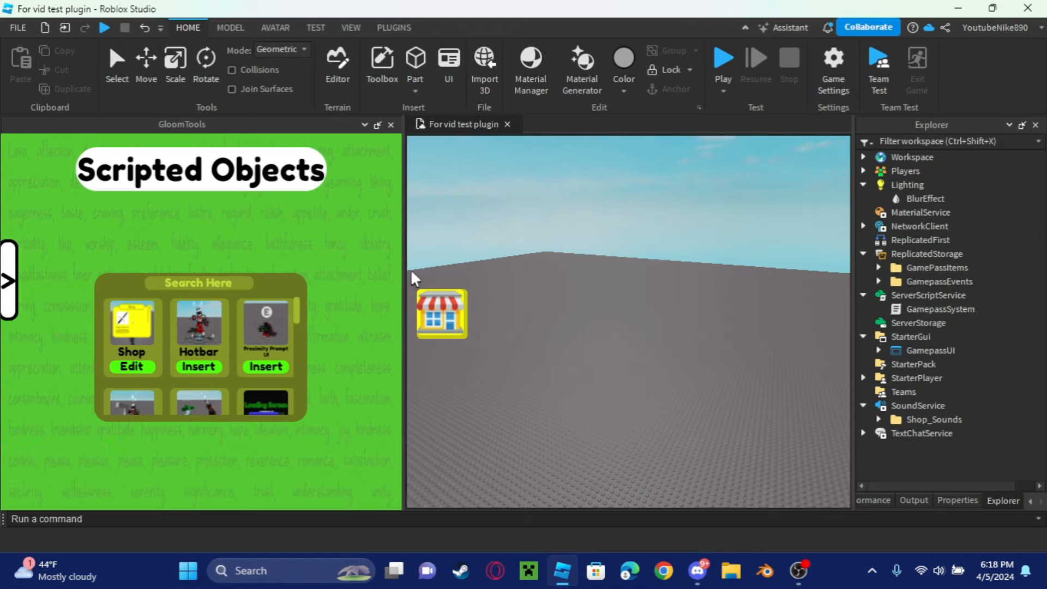
pyautogui.click(130, 368)
pyautogui.moveTo(31, 130); pyautogui.dragTo(707, 415)
pyautogui.moveTo(543, 214); pyautogui.dragTo(247, 198)
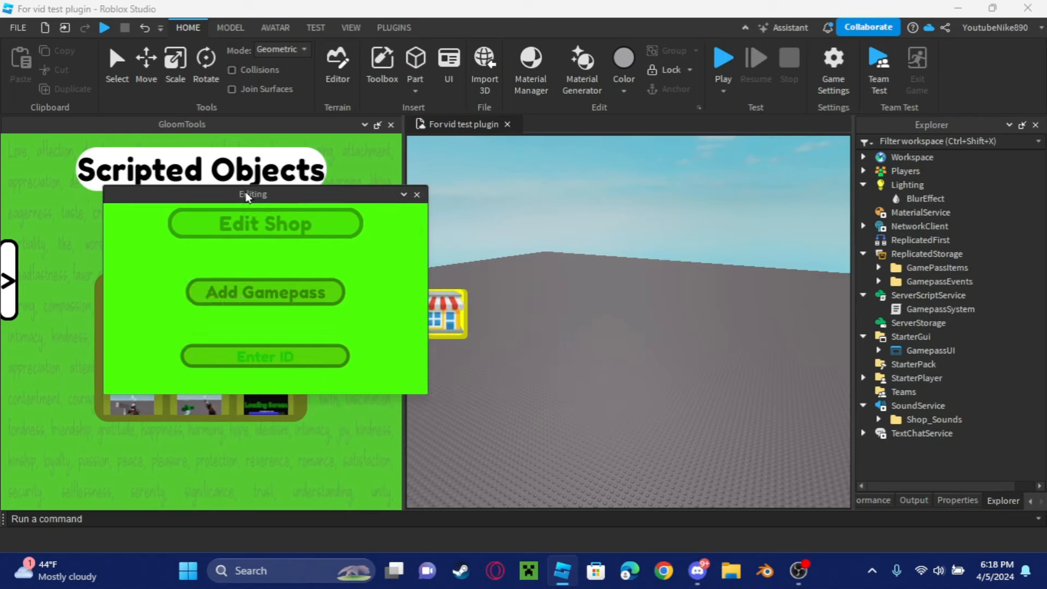
pyautogui.click(301, 354)
pyautogui.write('21')
pyautogui.write('1234567890')
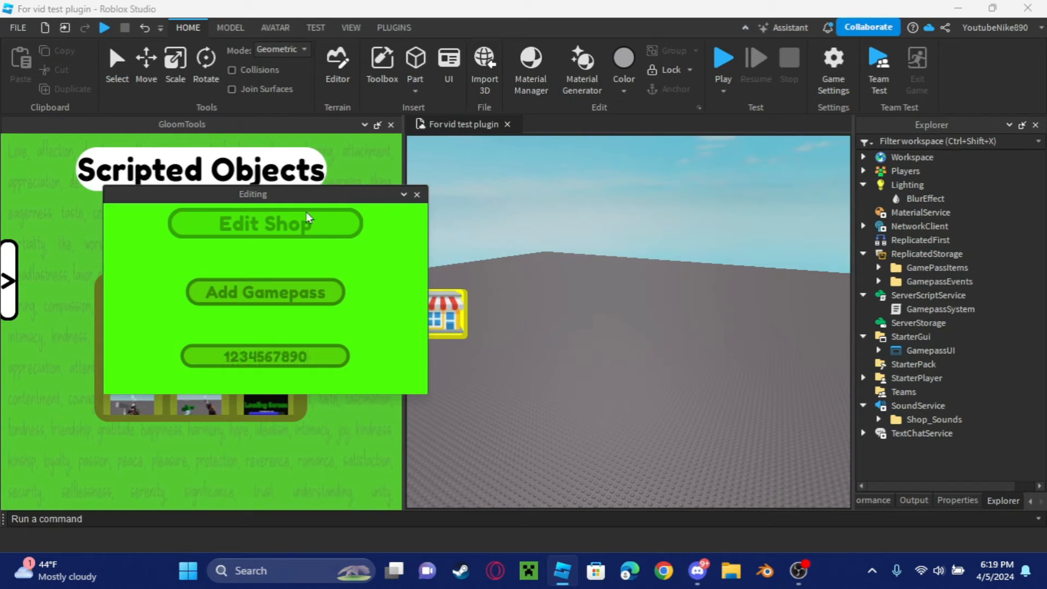
pyautogui.click(283, 290)
# Step: Expand GamepassUI down to the ScrollManager inside Main's Products frame and add another gamepass with the same ID
pyautogui.click(898, 397)
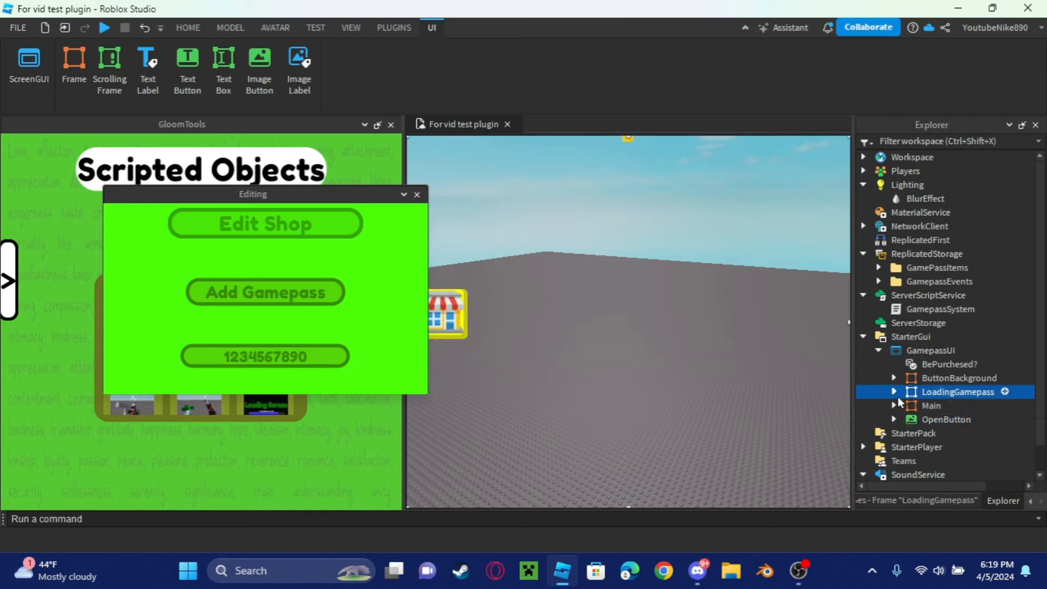
pyautogui.click(895, 405)
pyautogui.scroll(-2, 949, 434)
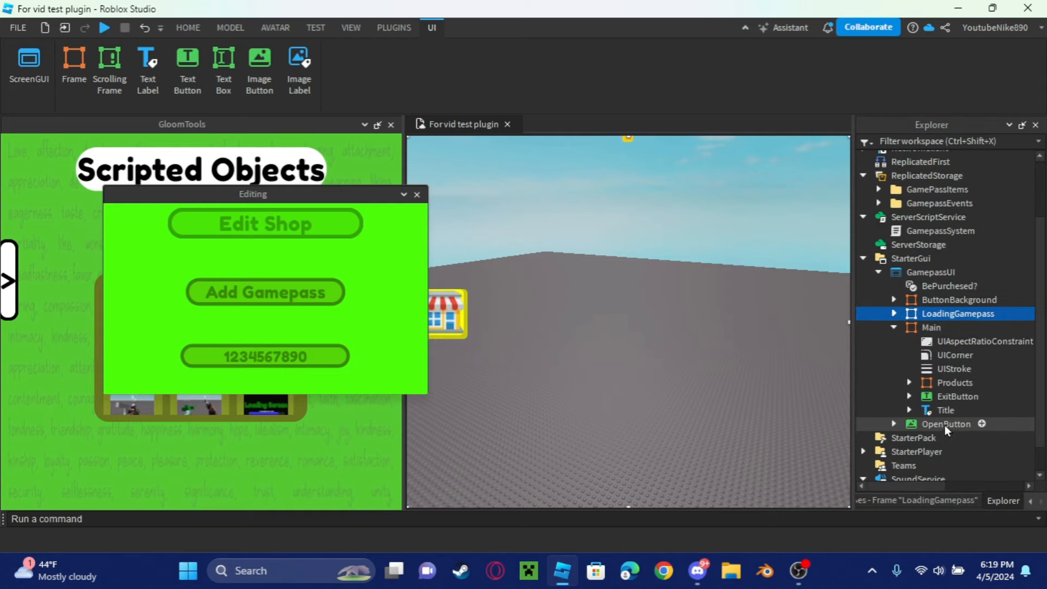
pyautogui.click(910, 383)
pyautogui.click(925, 397)
pyautogui.scroll(-2, 927, 393)
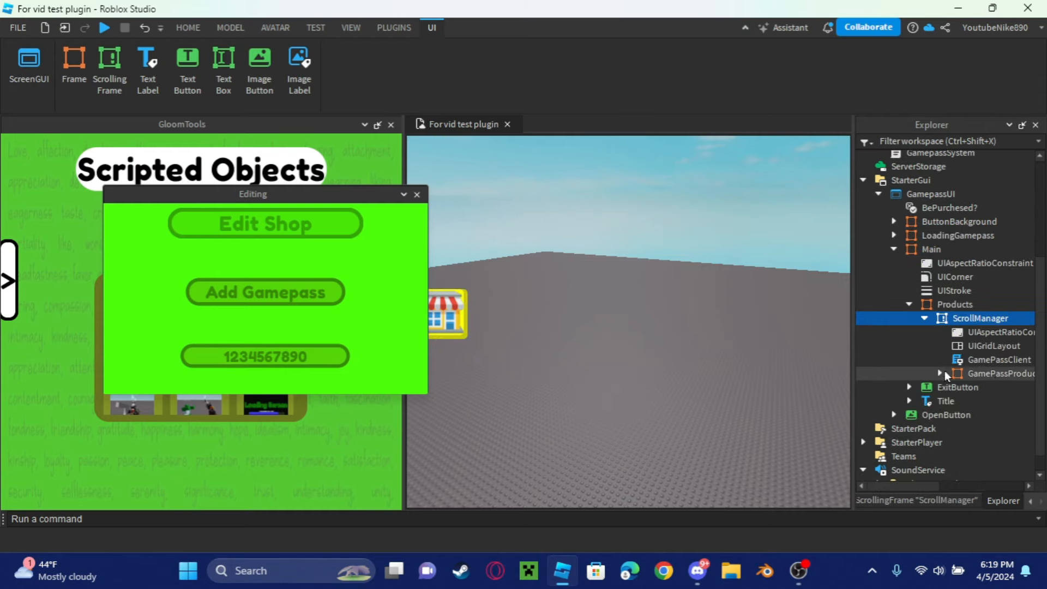
pyautogui.click(287, 295)
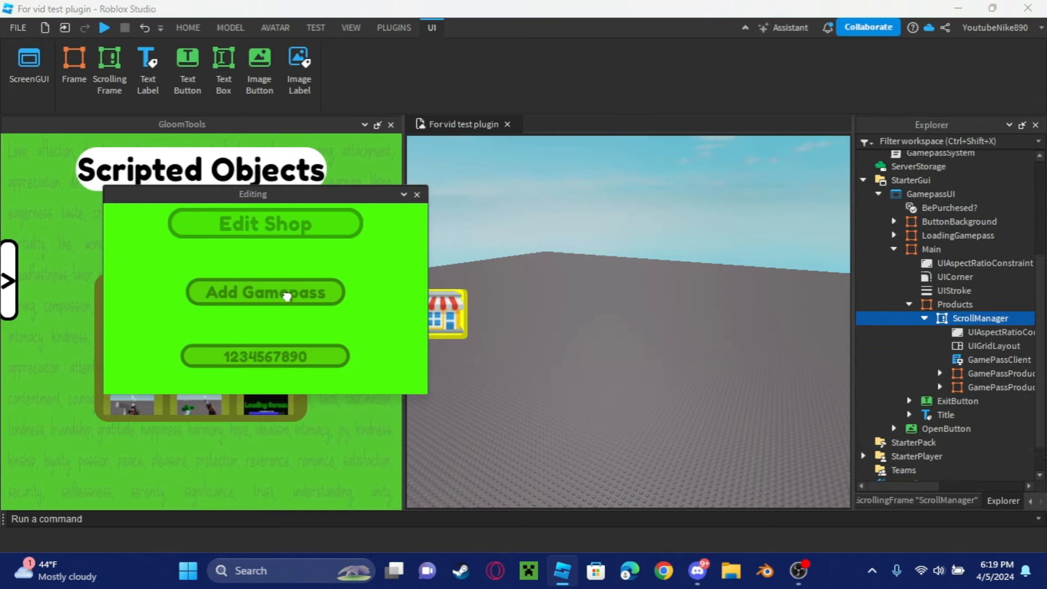
# Step: Check the Addable and GamepassID attributes of the newly added GamePassProduct frame
pyautogui.click(1003, 389)
pyautogui.click(927, 500)
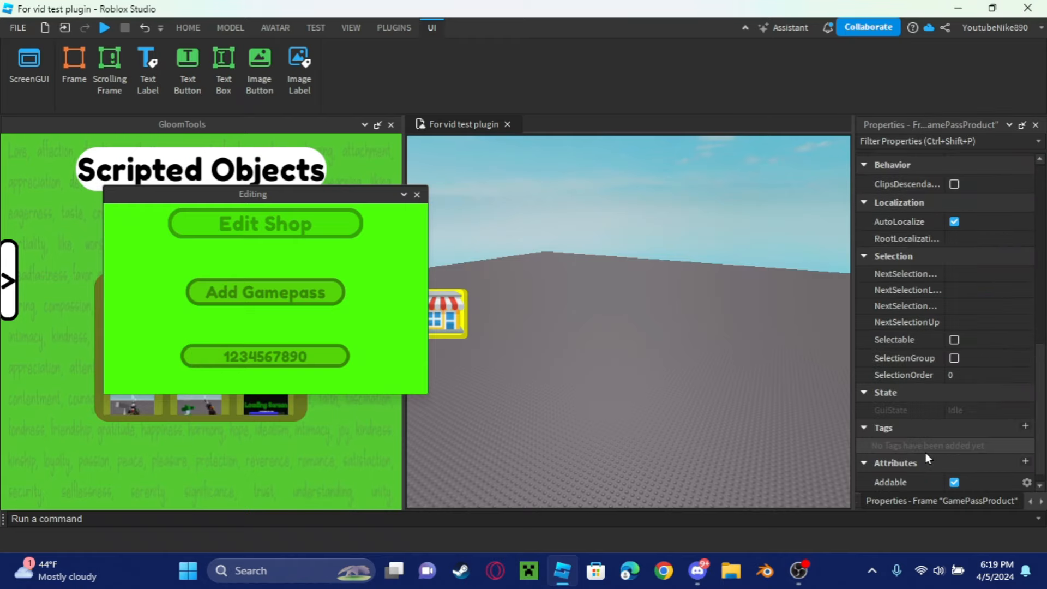
pyautogui.scroll(-1, 938, 436)
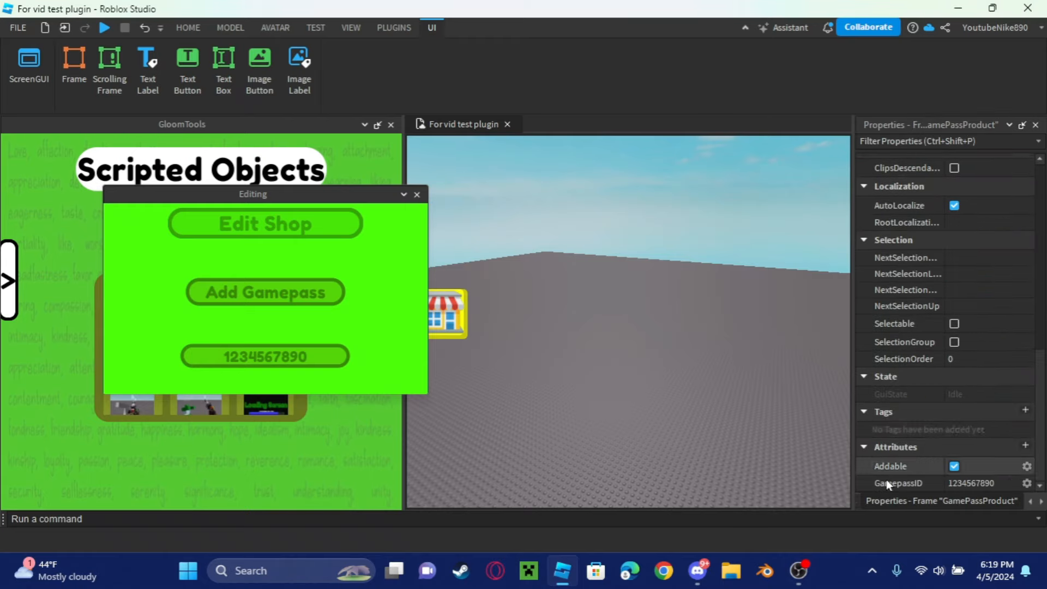
pyautogui.click(1041, 501)
pyautogui.click(1002, 502)
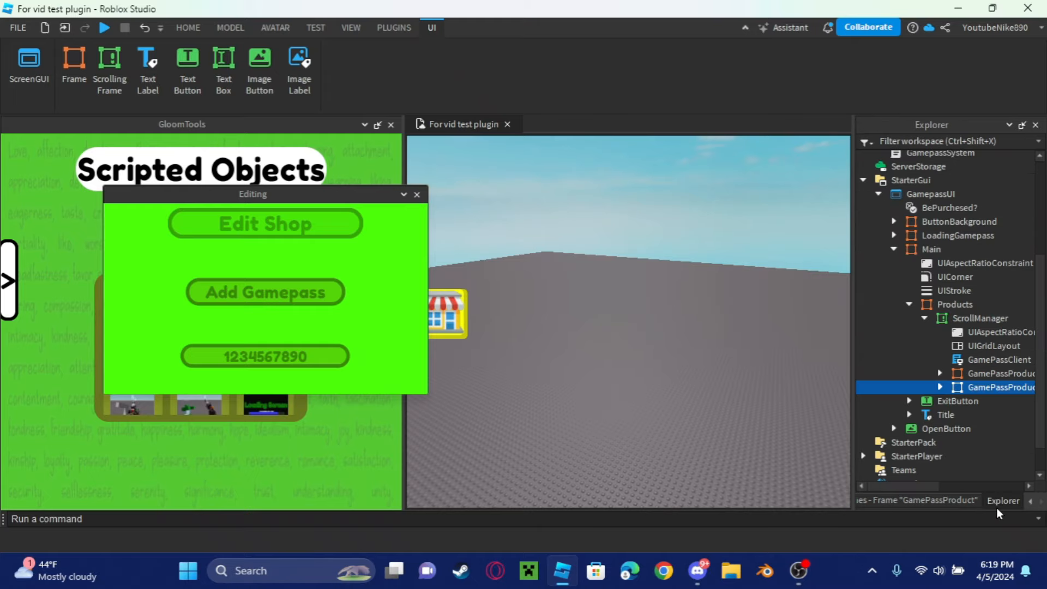
pyautogui.click(939, 387)
pyautogui.click(940, 387)
# Step: Open the GamePassClient script under ScrollManager and read through its code
pyautogui.doubleClick(965, 359)
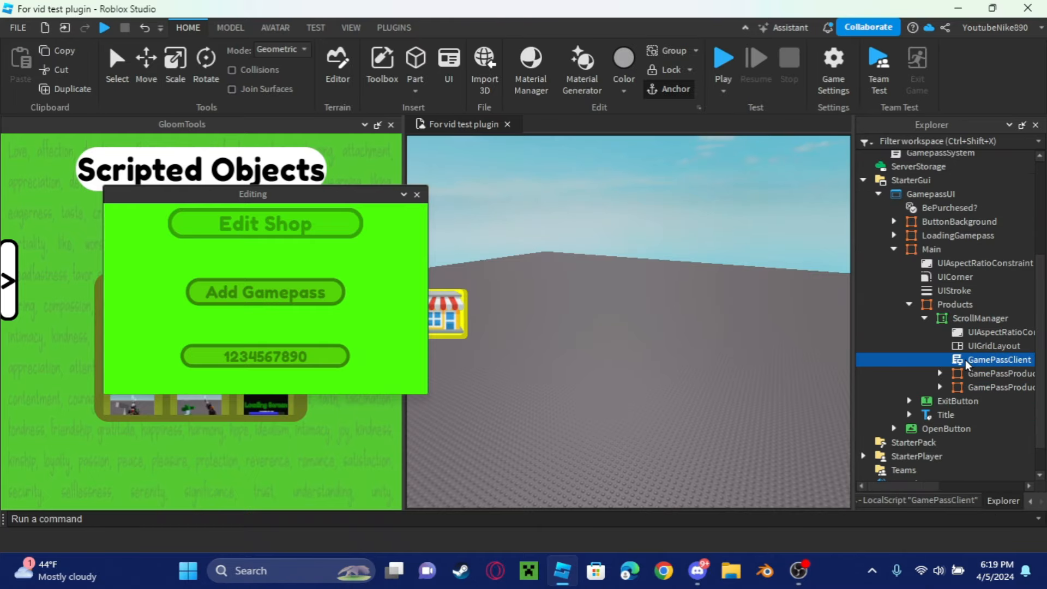
pyautogui.moveTo(327, 196); pyautogui.dragTo(135, 205)
pyautogui.scroll(-4, 616, 303)
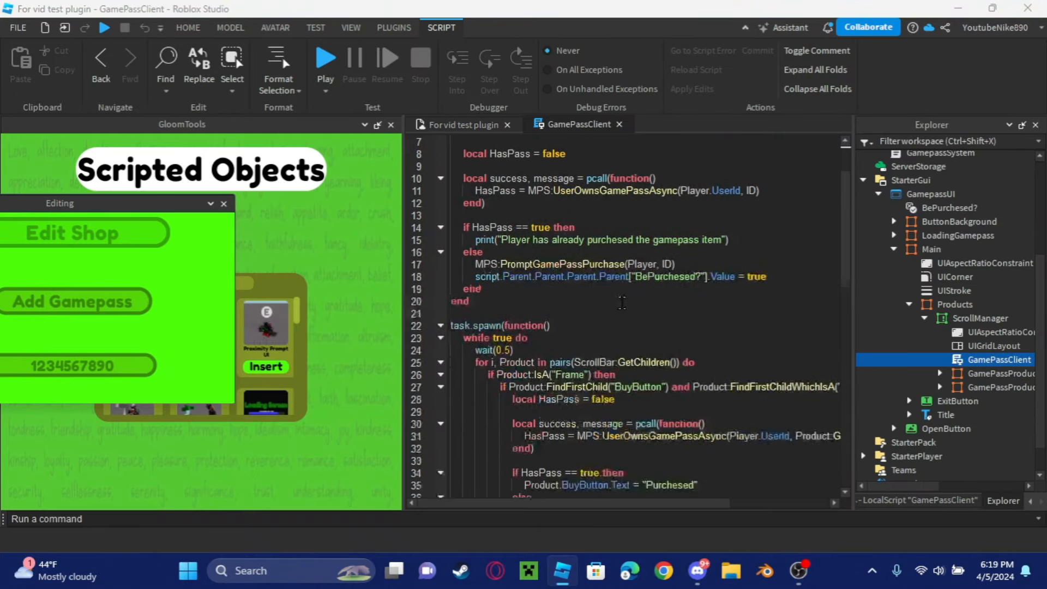
pyautogui.scroll(4, 616, 303)
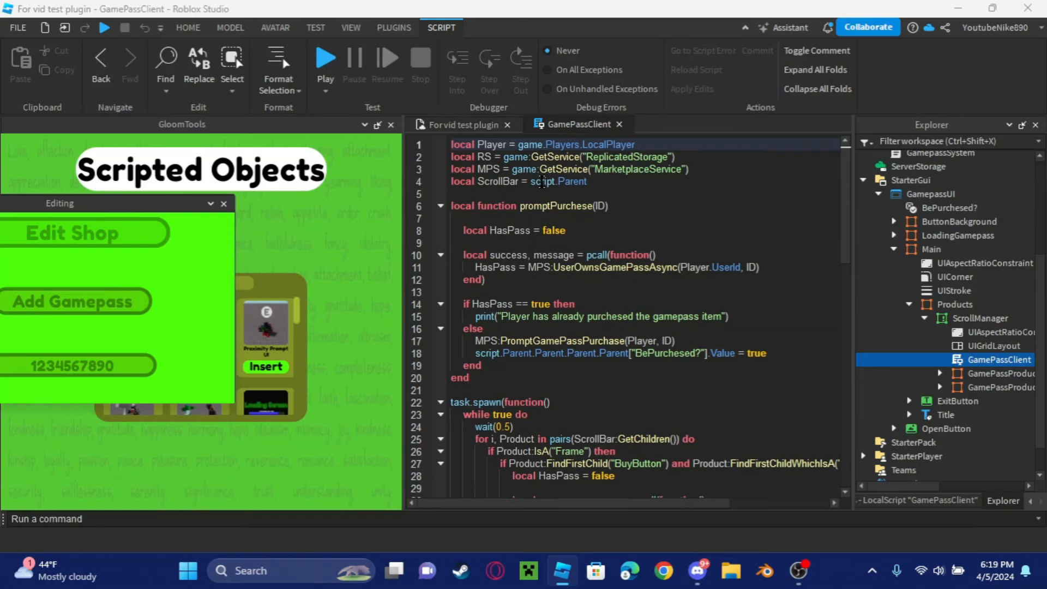
pyautogui.scroll(-10, 590, 218)
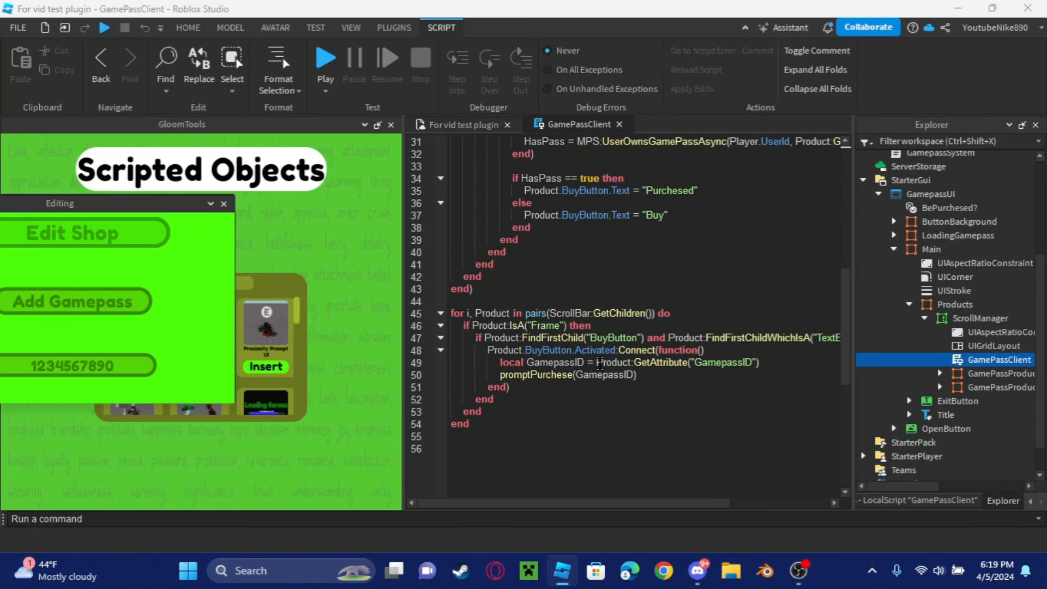
# Step: Examine the product loop that reads each frame's GamepassID attribute and passes it to promptPurchese
pyautogui.moveTo(600, 364); pyautogui.dragTo(637, 377)
pyautogui.click(716, 365)
pyautogui.click(621, 376)
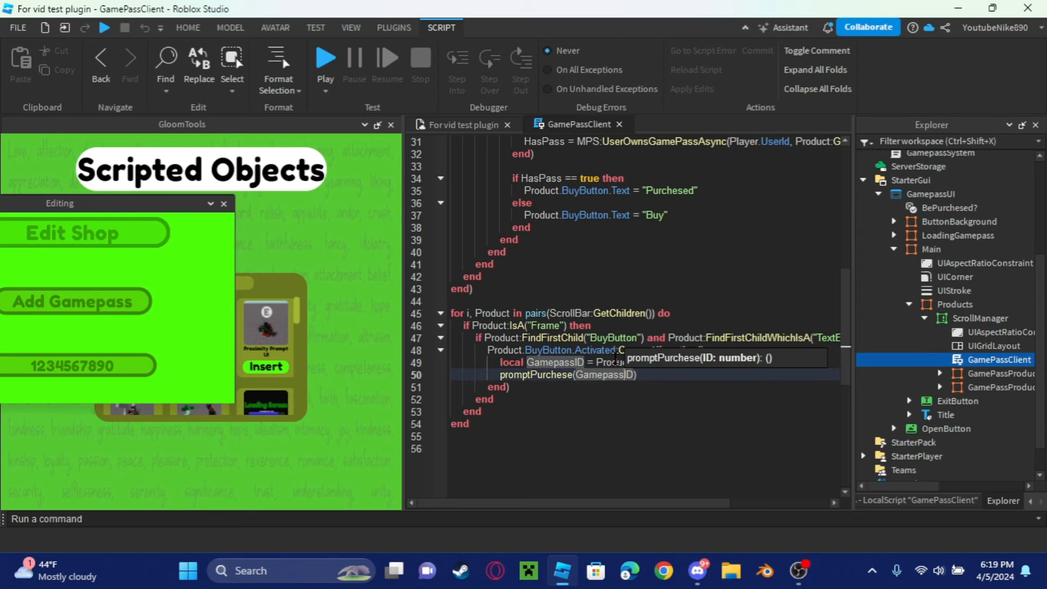
pyautogui.doubleClick(669, 363)
pyautogui.doubleClick(709, 362)
pyautogui.moveTo(465, 313)
pyautogui.mouseDown()
pyautogui.moveTo(600, 327)
pyautogui.moveTo(761, 364)
pyautogui.mouseUp()
pyautogui.click(1013, 377)
pyautogui.click(996, 389)
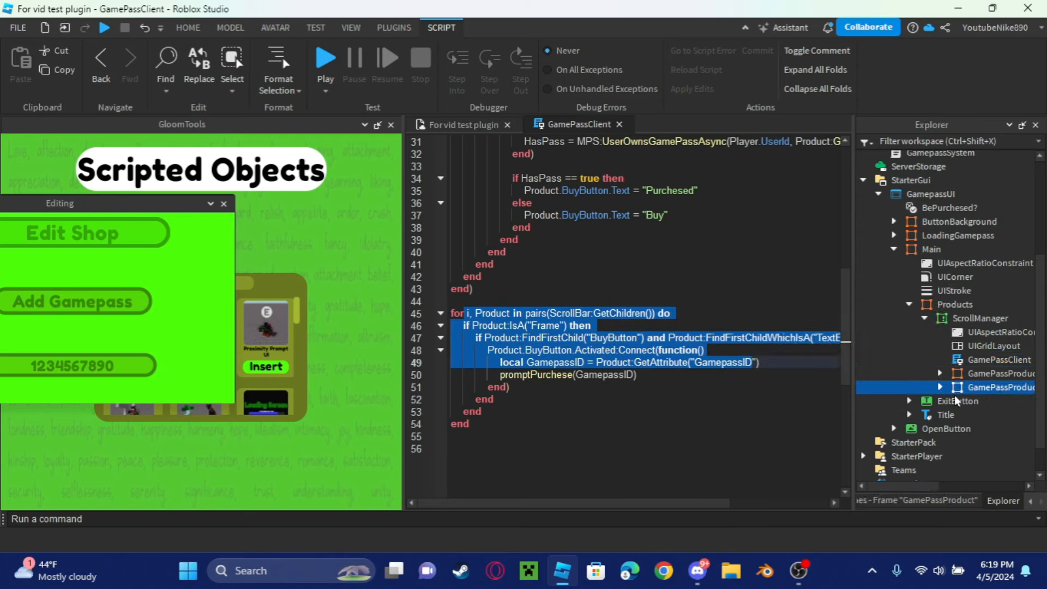
pyautogui.click(615, 362)
pyautogui.moveTo(606, 362); pyautogui.dragTo(785, 360)
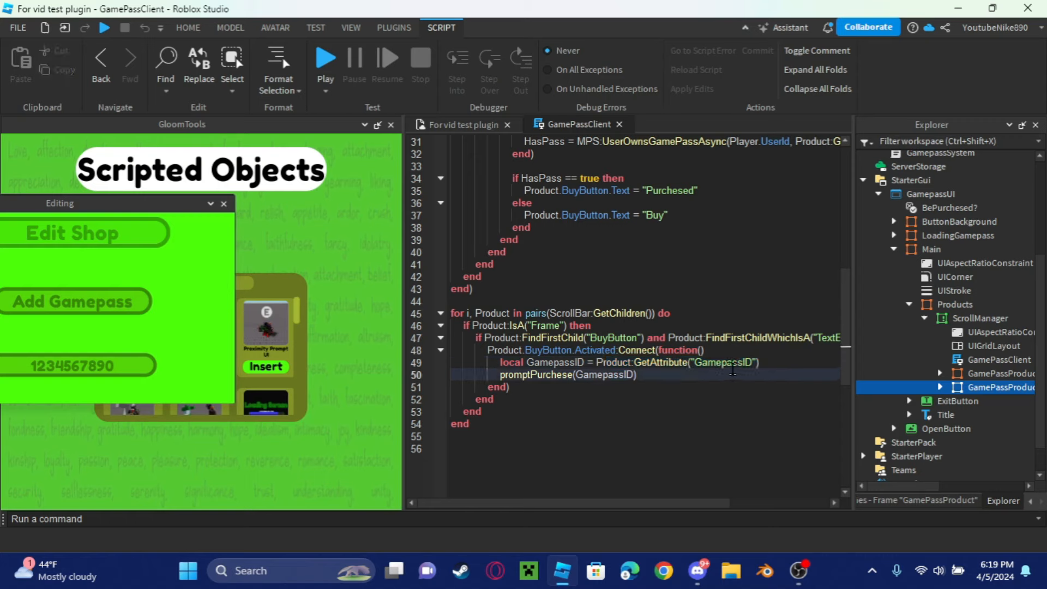
pyautogui.doubleClick(725, 363)
pyautogui.click(688, 414)
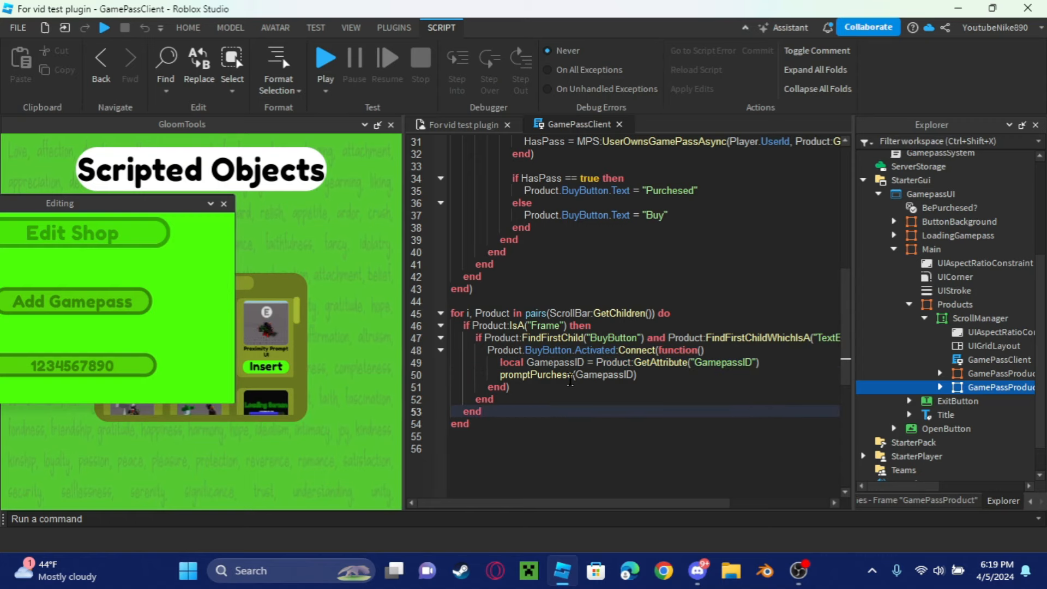
pyautogui.moveTo(502, 374); pyautogui.dragTo(659, 374)
pyautogui.doubleClick(617, 375)
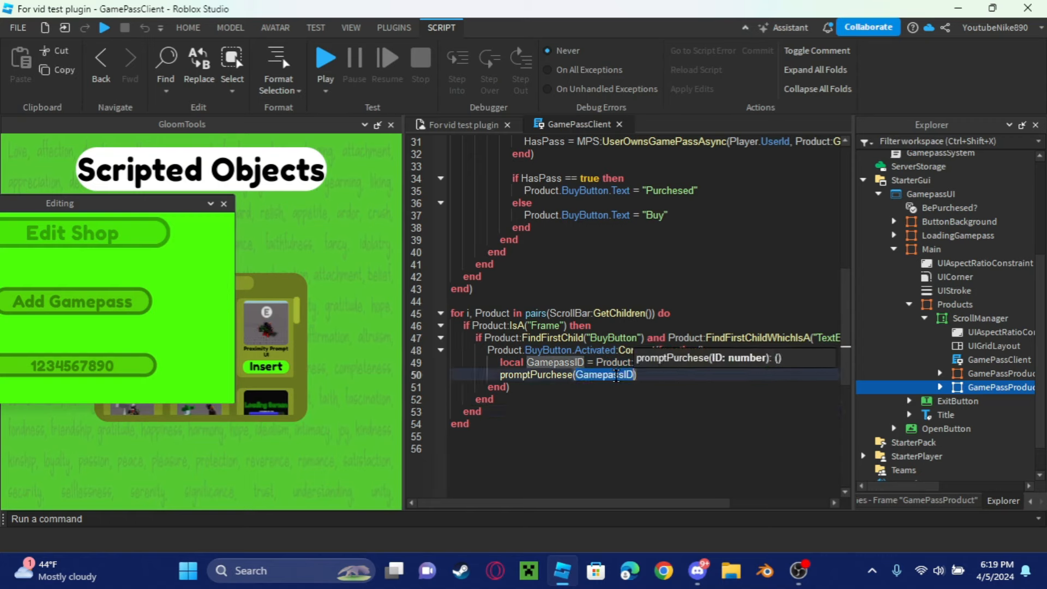
# Step: Examine the promptPurchese function, including its ownership check, already-purchased message and PromptGamePassPurchase call
pyautogui.scroll(7, 592, 380)
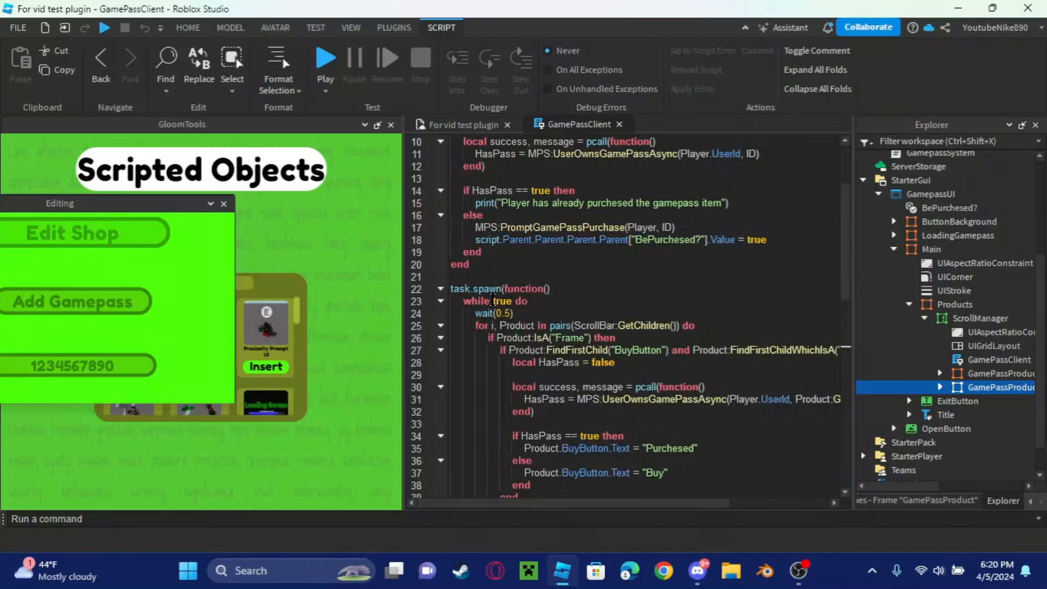
pyautogui.scroll(3, 545, 349)
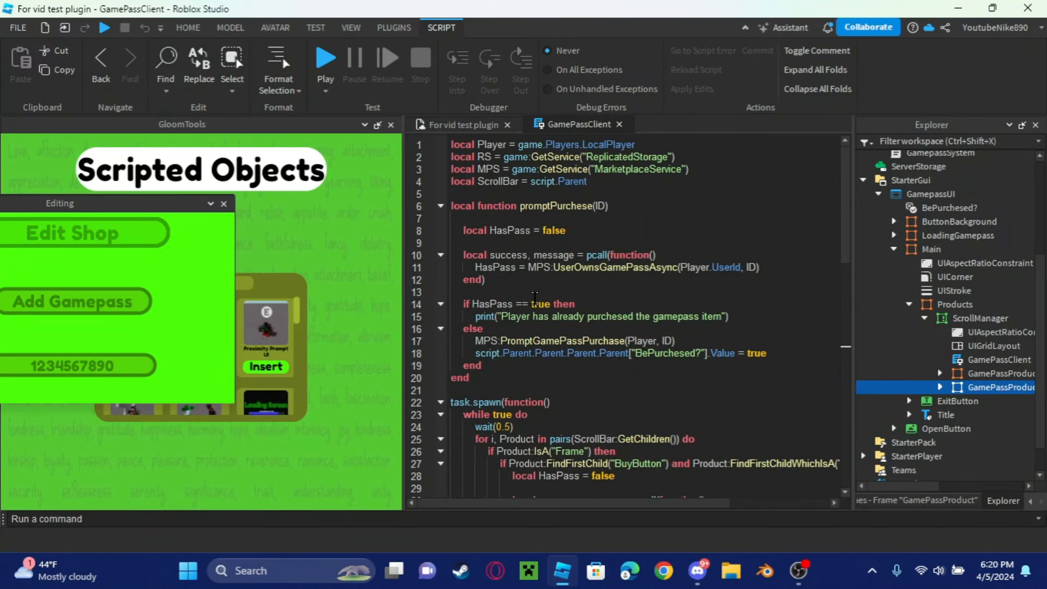
pyautogui.moveTo(497, 207); pyautogui.dragTo(565, 207)
pyautogui.moveTo(494, 256); pyautogui.dragTo(611, 304)
pyautogui.click(600, 293)
pyautogui.moveTo(479, 254); pyautogui.dragTo(663, 332)
pyautogui.click(654, 330)
pyautogui.moveTo(475, 318); pyautogui.dragTo(667, 344)
pyautogui.click(507, 343)
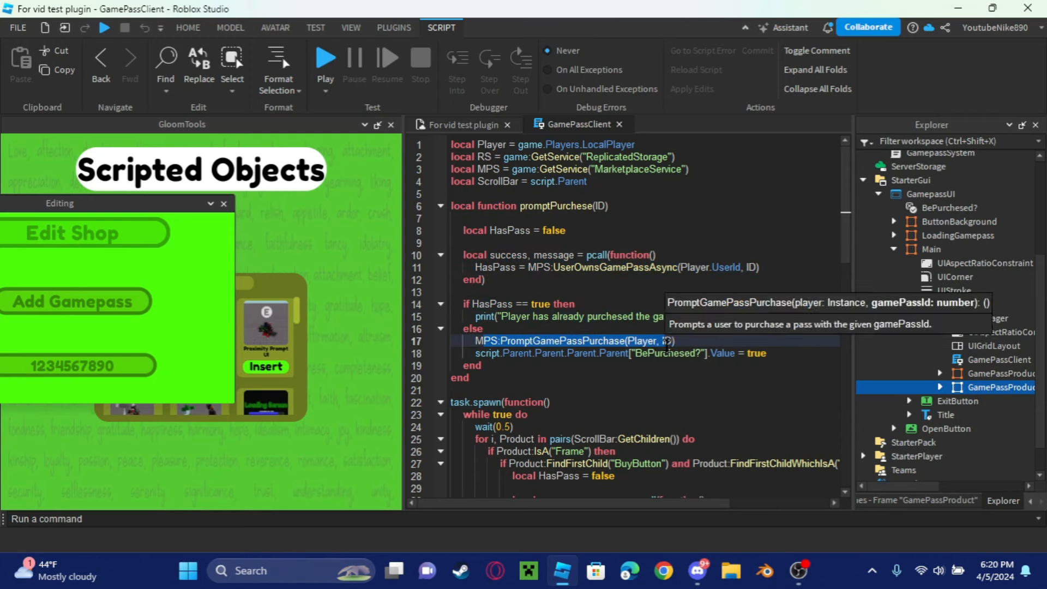
pyautogui.click(676, 343)
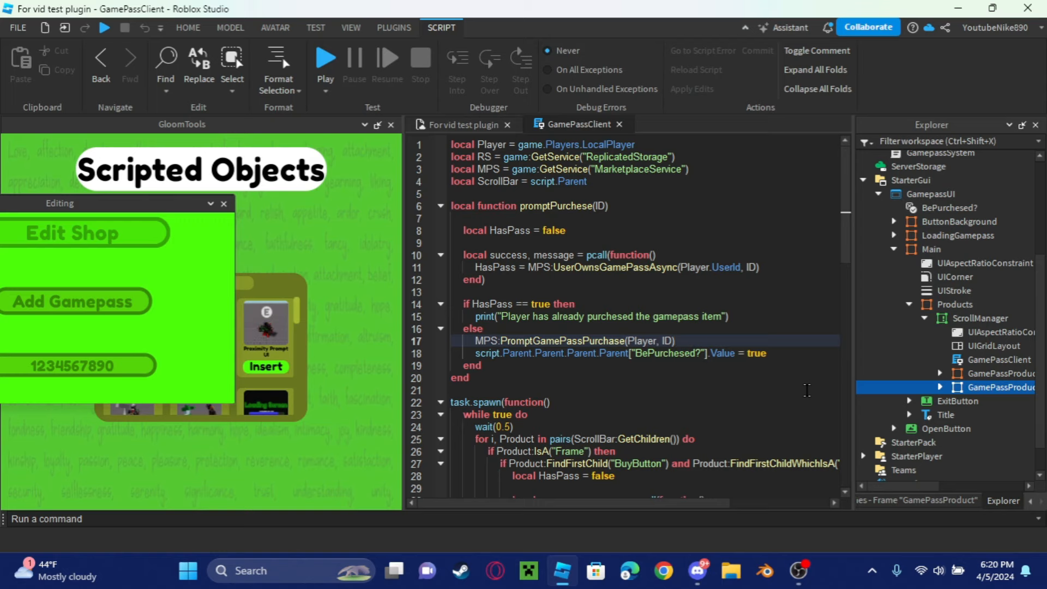
pyautogui.moveTo(475, 317); pyautogui.dragTo(745, 317)
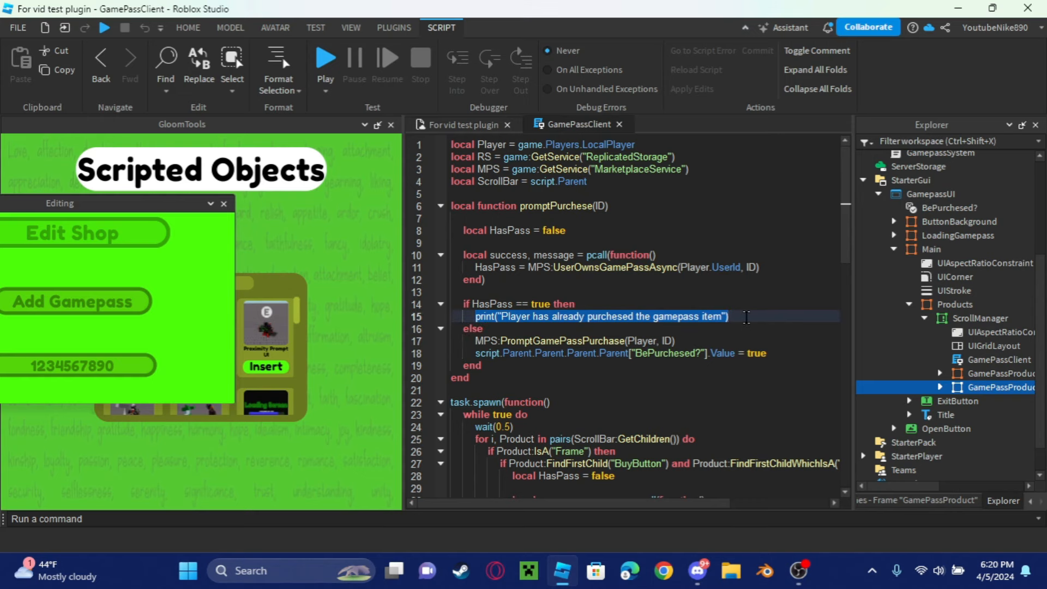
pyautogui.click(745, 317)
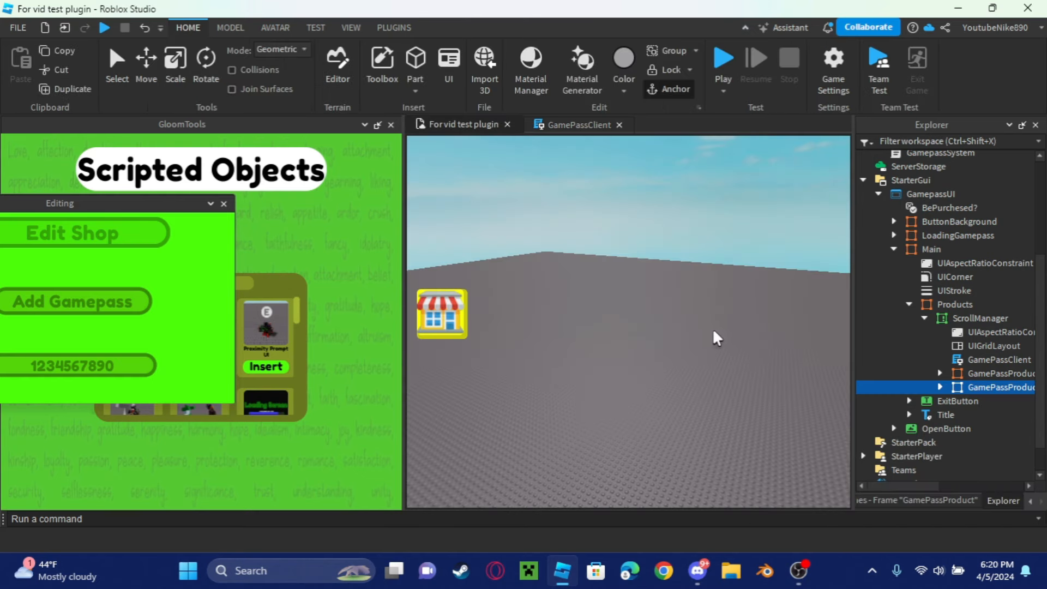
# Step: Return from the GamePassClient script to the 3D view and close the plugin's Editing window and the GloomTools panel
pyautogui.moveTo(712, 330)
pyautogui.mouseDown(button='right')
pyautogui.moveTo(716, 349)
pyautogui.moveTo(702, 338)
pyautogui.mouseUp(button='right')
pyautogui.doubleClick(999, 361)
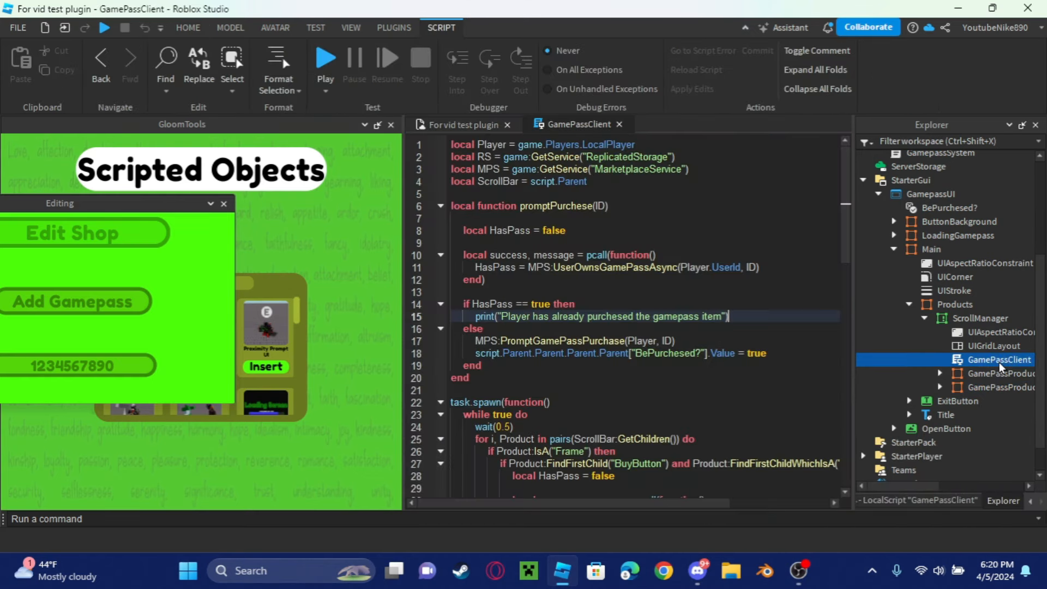
pyautogui.click(436, 127)
pyautogui.moveTo(146, 203); pyautogui.dragTo(476, 262)
pyautogui.click(456, 420)
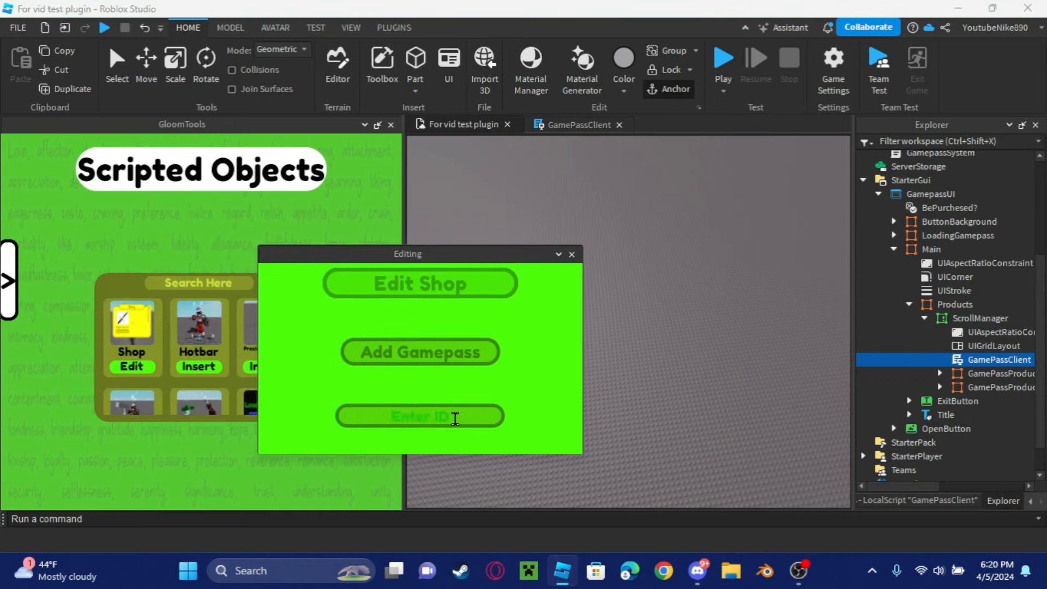
pyautogui.click(571, 255)
pyautogui.click(391, 124)
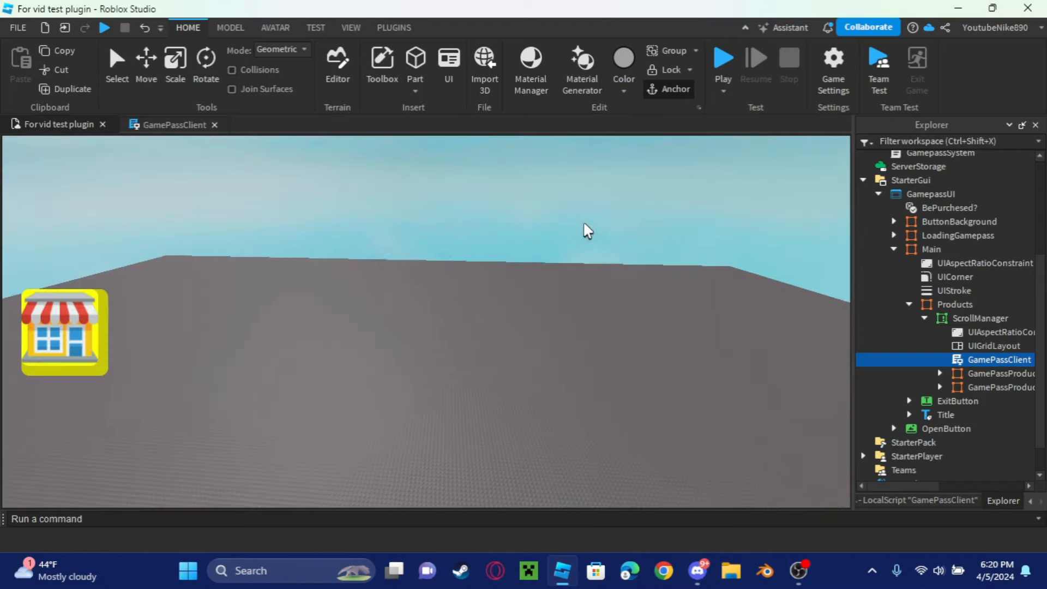
# Step: Start a play test, open the in-game shop and look through its listed God Sword products
pyautogui.click(729, 63)
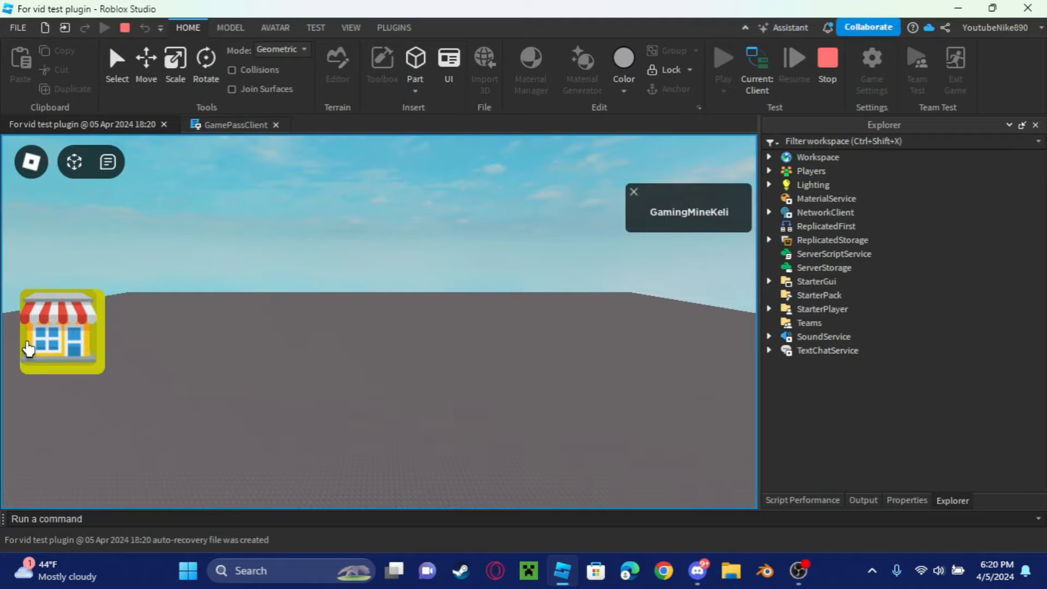
pyautogui.click(28, 349)
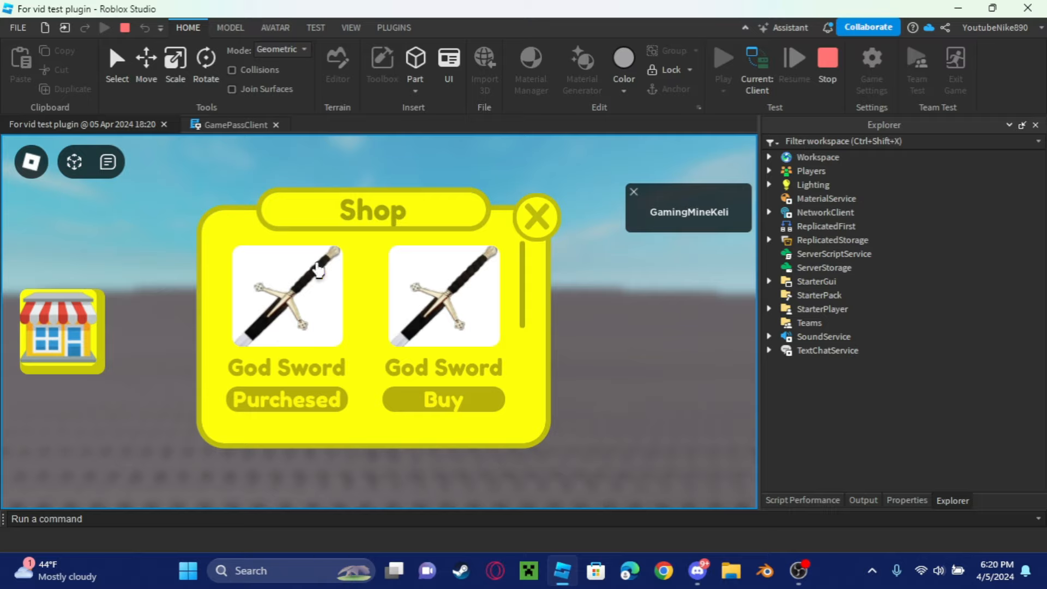
pyautogui.scroll(-3, 313, 287)
pyautogui.scroll(3, 407, 317)
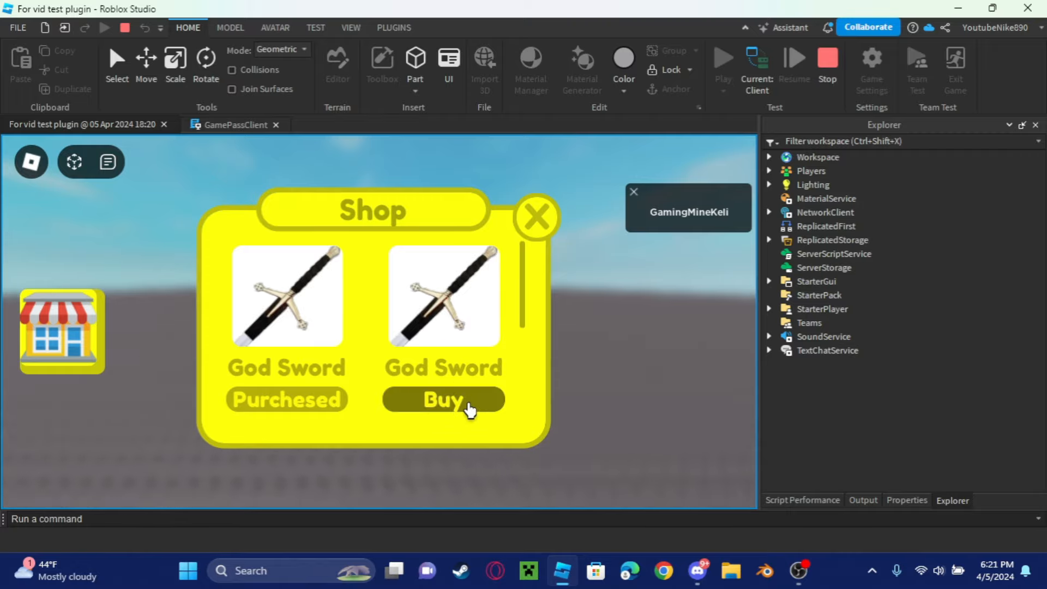
# Step: Try twice to buy the second God Sword product, dismissing the purchase dialog each time
pyautogui.click(428, 405)
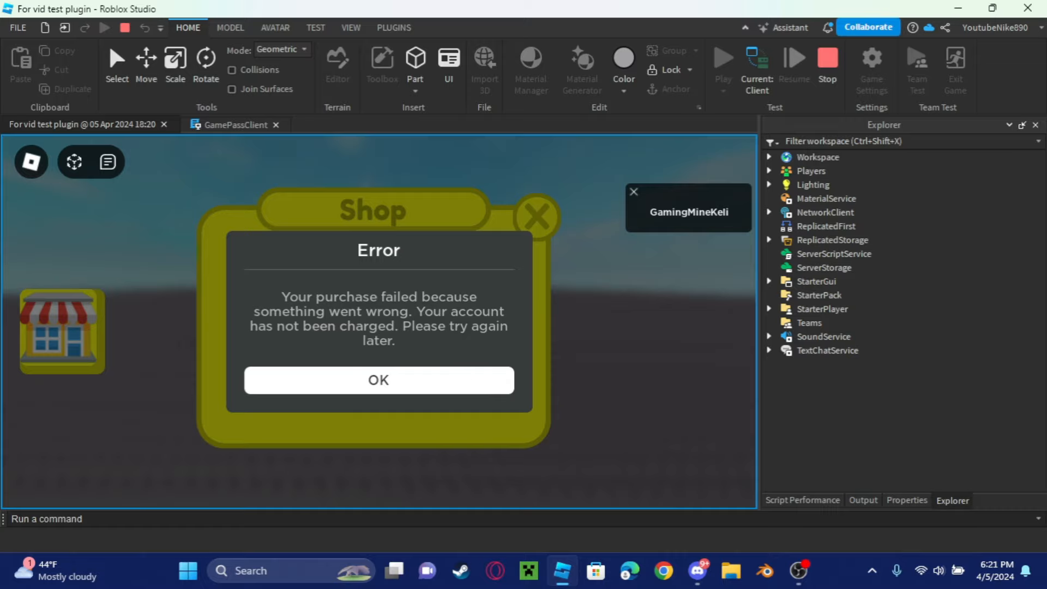
pyautogui.click(343, 385)
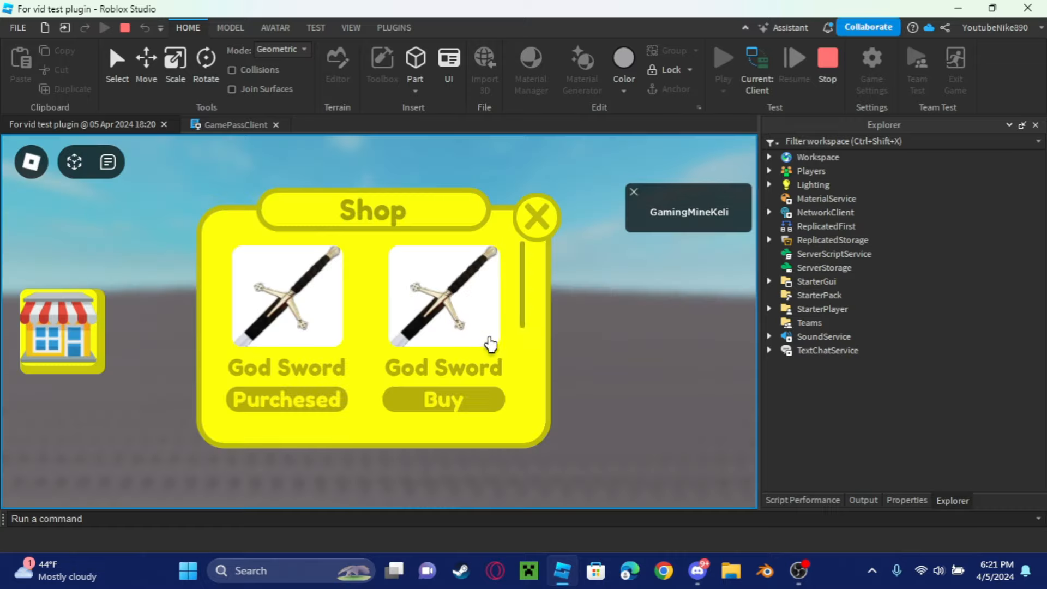
pyautogui.click(395, 392)
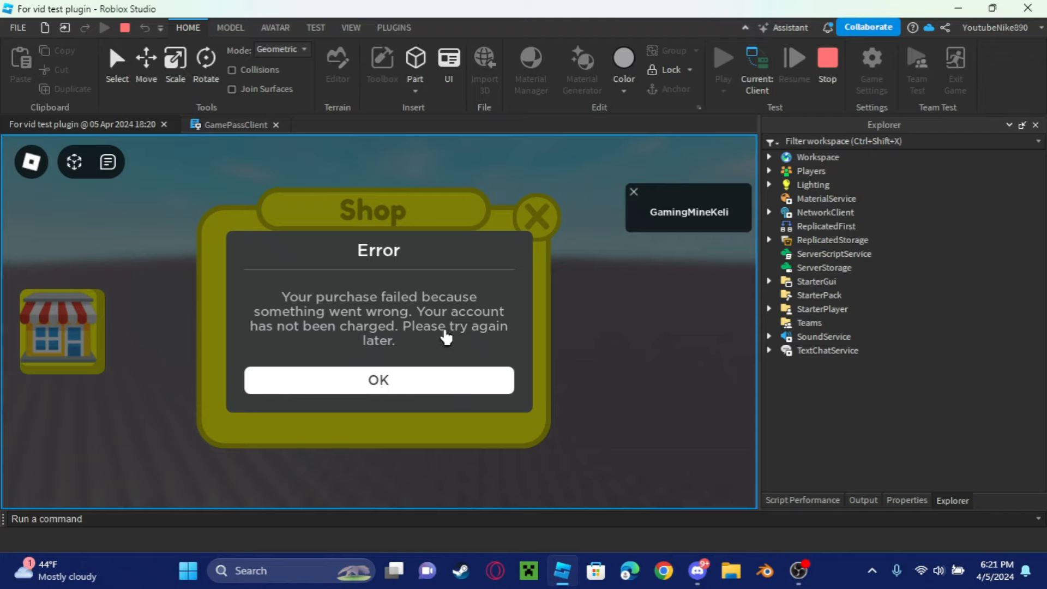
pyautogui.click(447, 382)
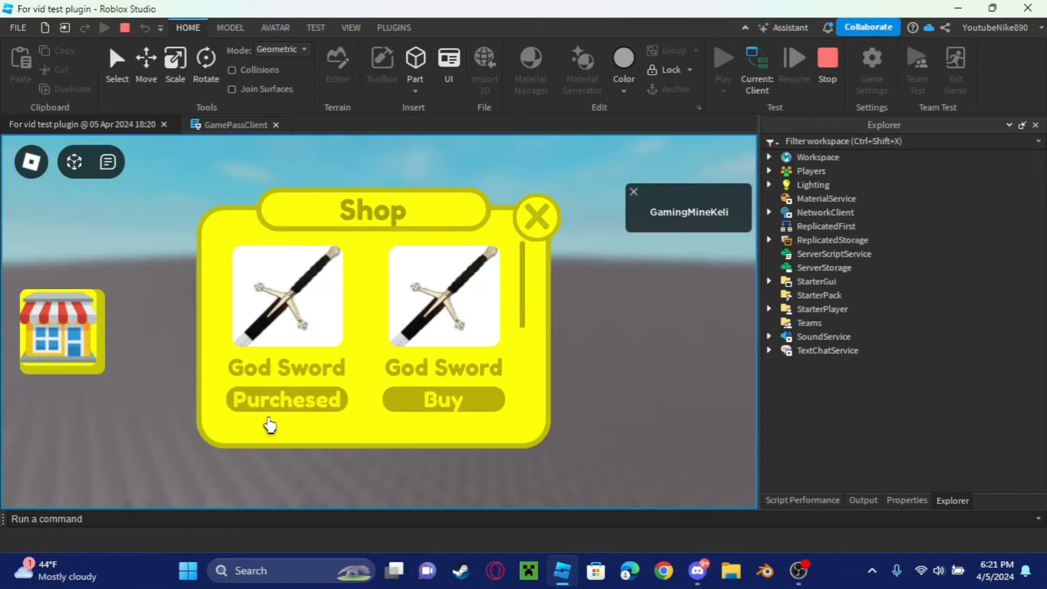
# Step: Switch to Creator Hub in the browser and review the God Sword Pass's name, description and sales settings
pyautogui.moveTo(590, 318); pyautogui.dragTo(591, 319, button='right')
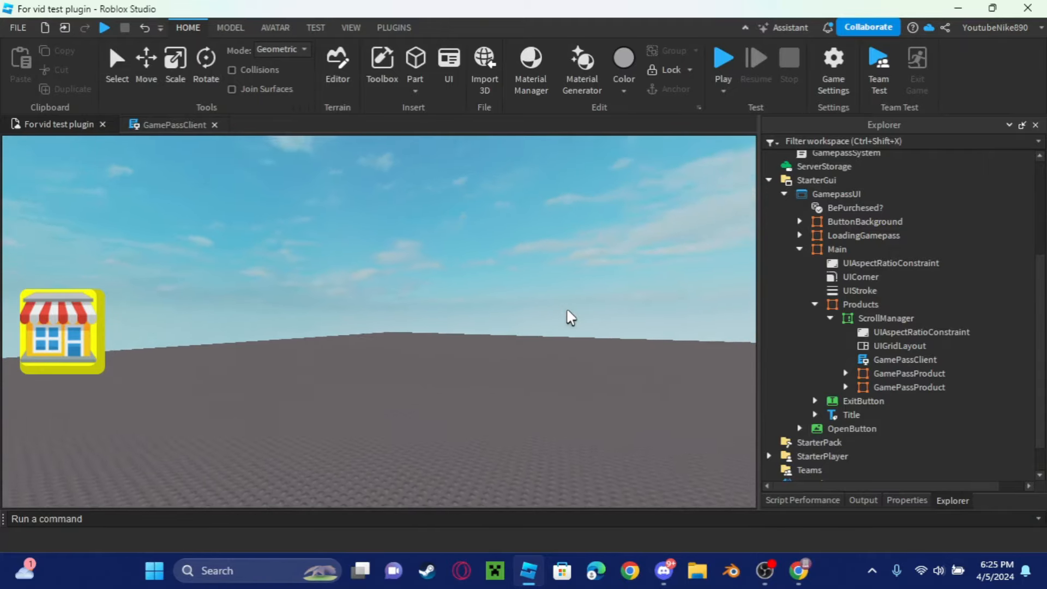
pyautogui.moveTo(507, 355); pyautogui.dragTo(507, 355, button='right')
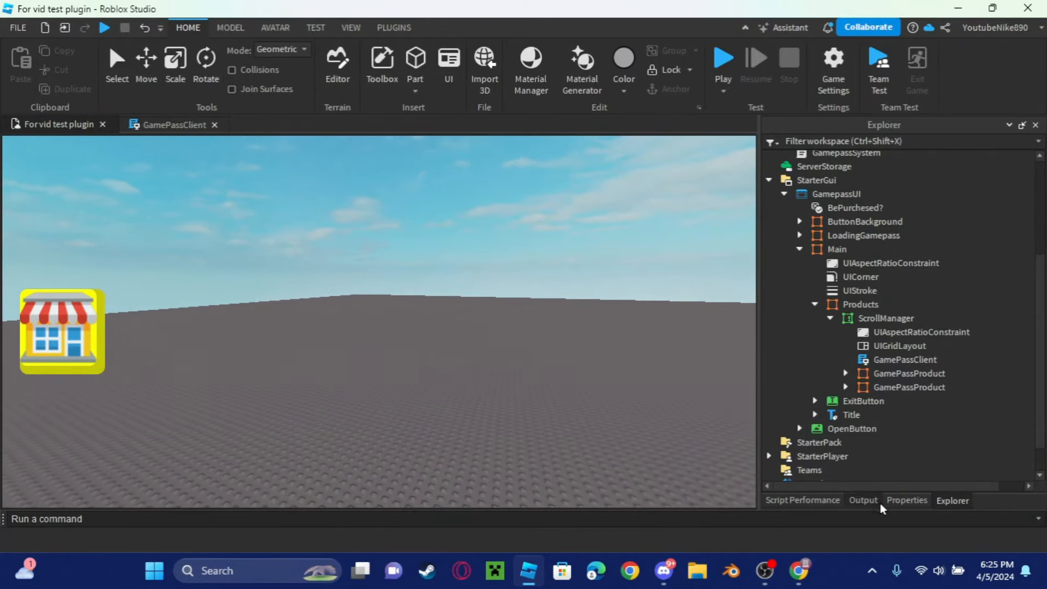
pyautogui.click(799, 570)
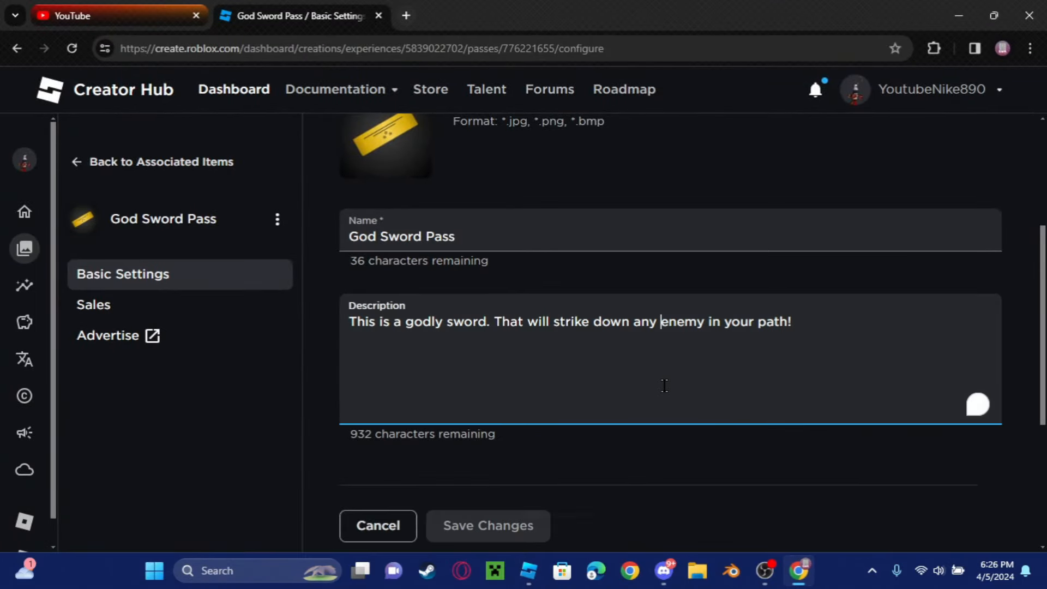
pyautogui.scroll(4, 649, 388)
pyautogui.scroll(-3, 443, 389)
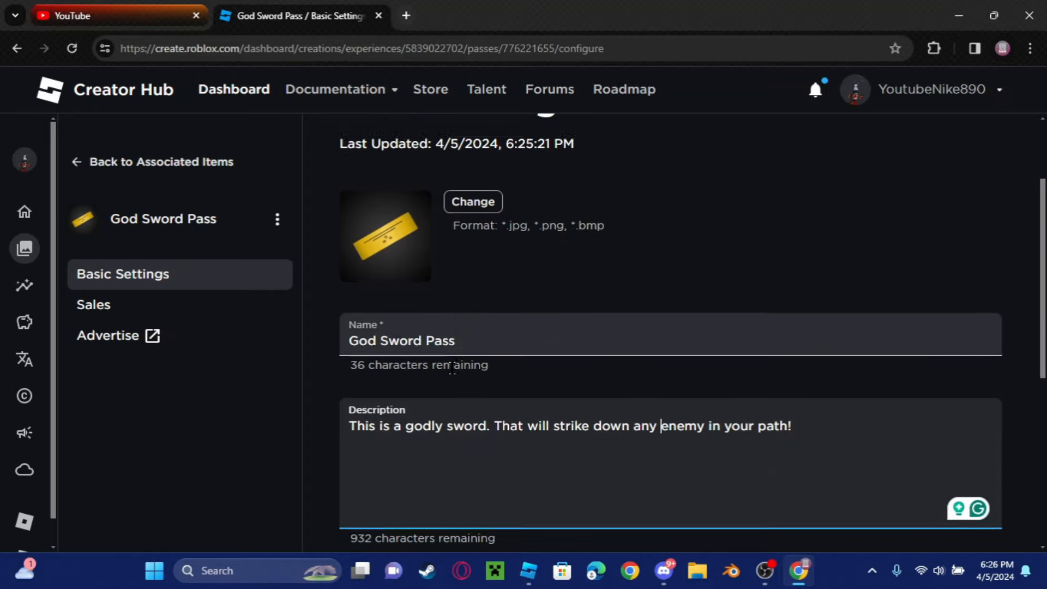
pyautogui.moveTo(456, 313); pyautogui.dragTo(366, 311)
pyautogui.click(370, 398)
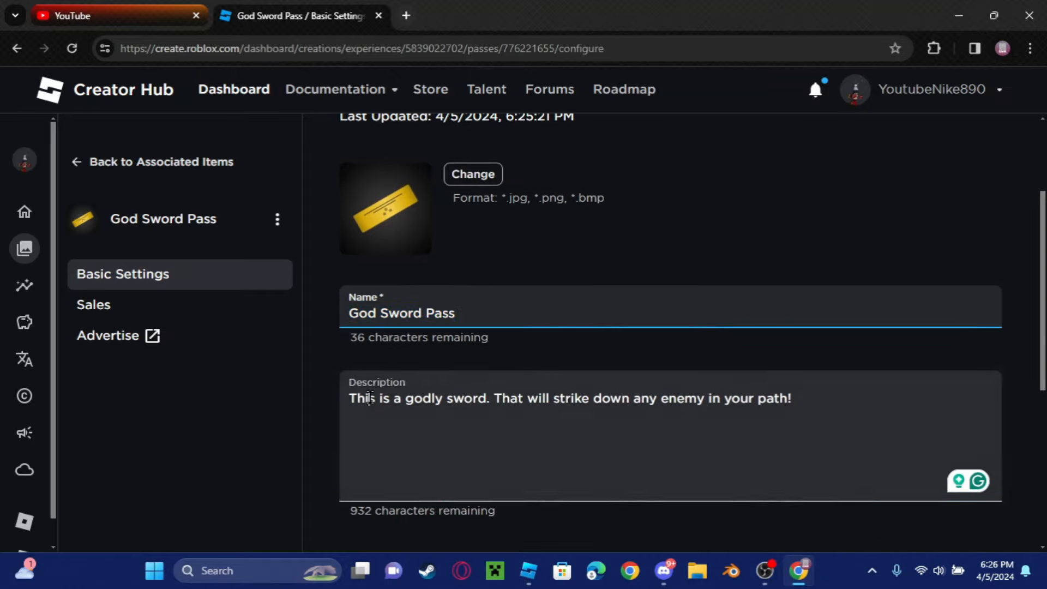
pyautogui.moveTo(346, 399); pyautogui.dragTo(477, 400)
pyautogui.click(478, 400)
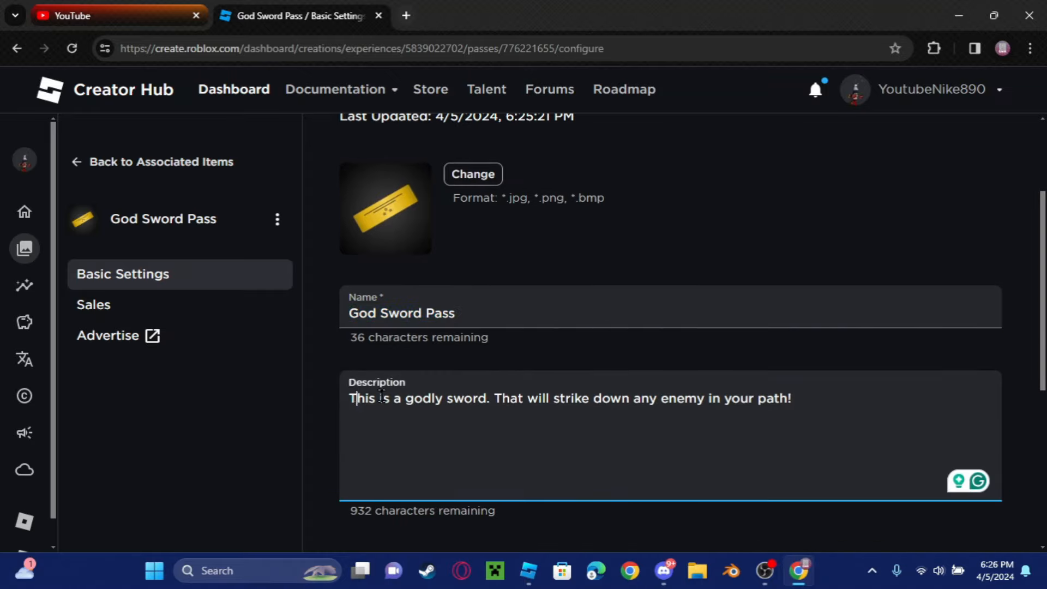
pyautogui.moveTo(381, 397); pyautogui.dragTo(768, 442)
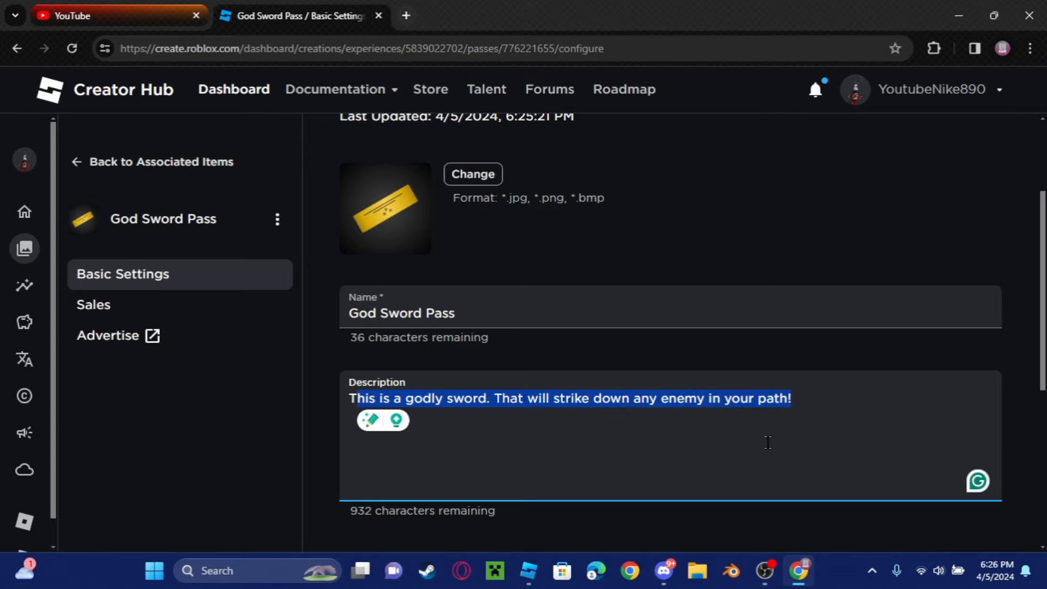
pyautogui.scroll(-4, 682, 437)
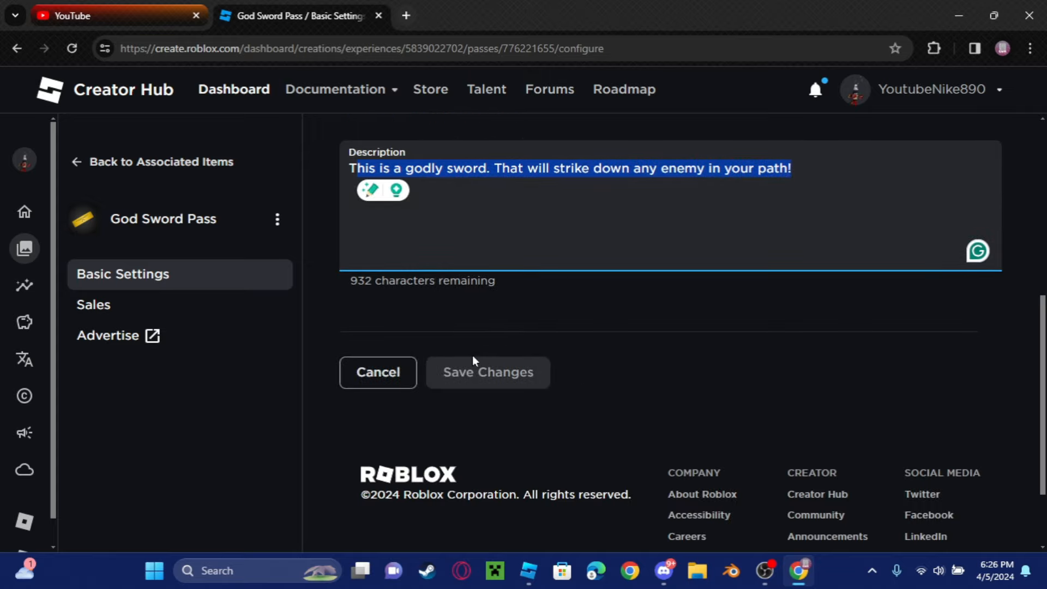
pyautogui.click(229, 317)
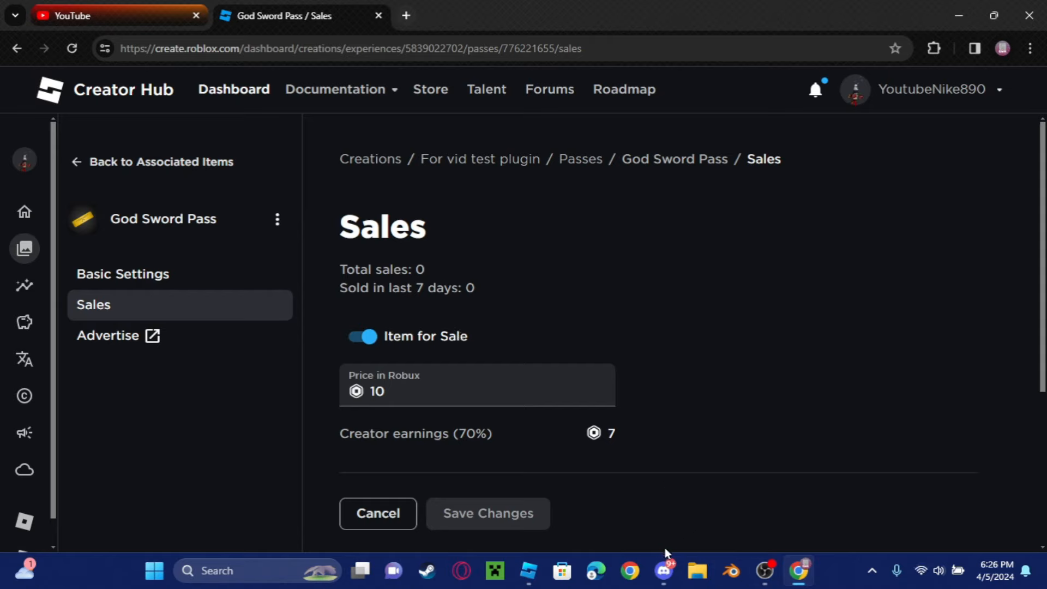
# Step: Switch back to Roblox Studio, open the shop in the play test and complete the God Sword test purchase for 5 Robux
pyautogui.click(528, 573)
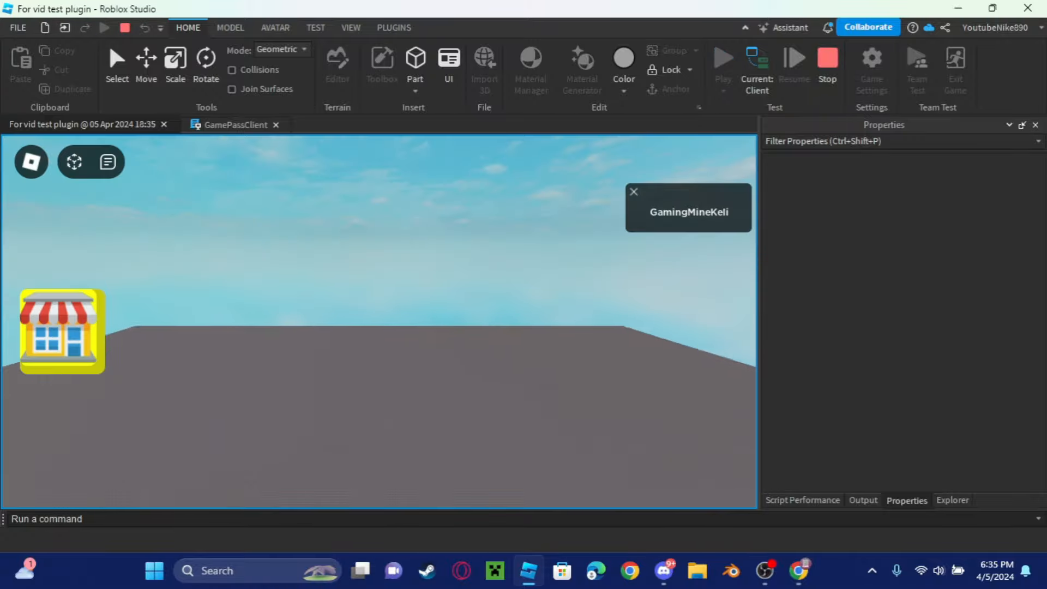
pyautogui.click(94, 341)
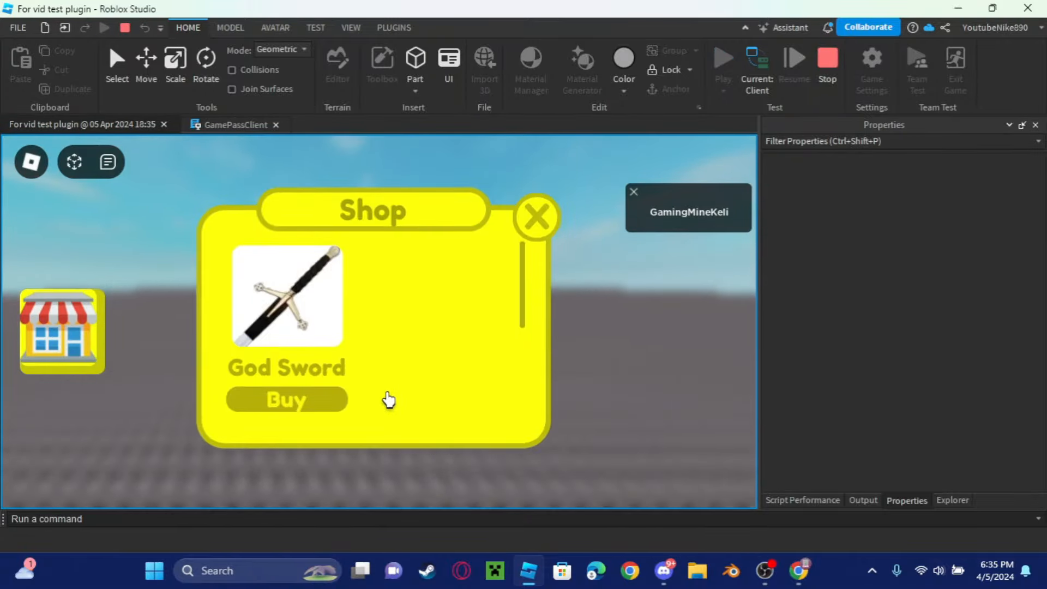
pyautogui.click(330, 409)
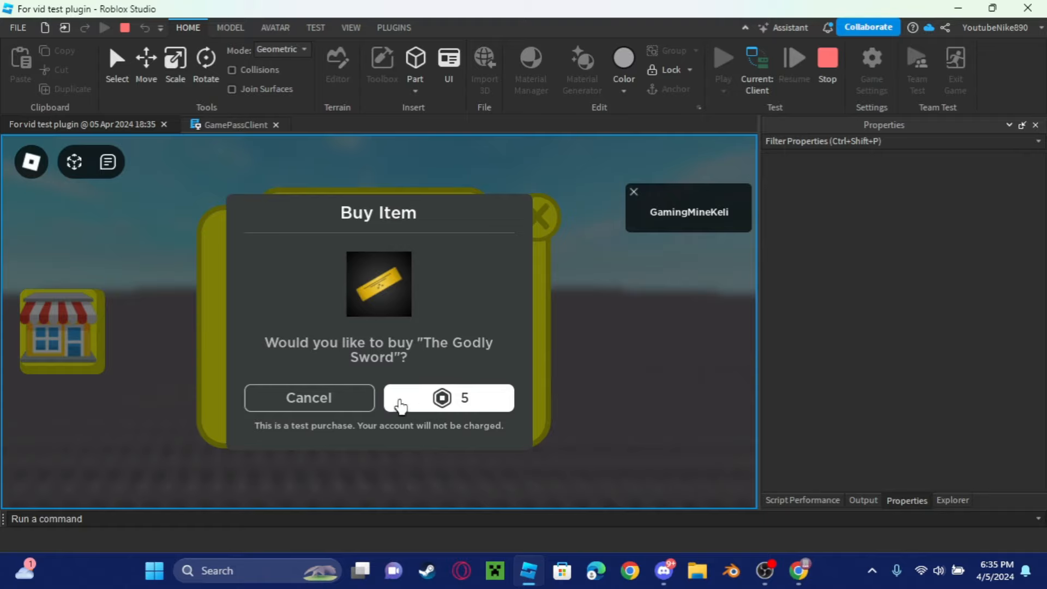
pyautogui.click(429, 401)
pyautogui.click(382, 371)
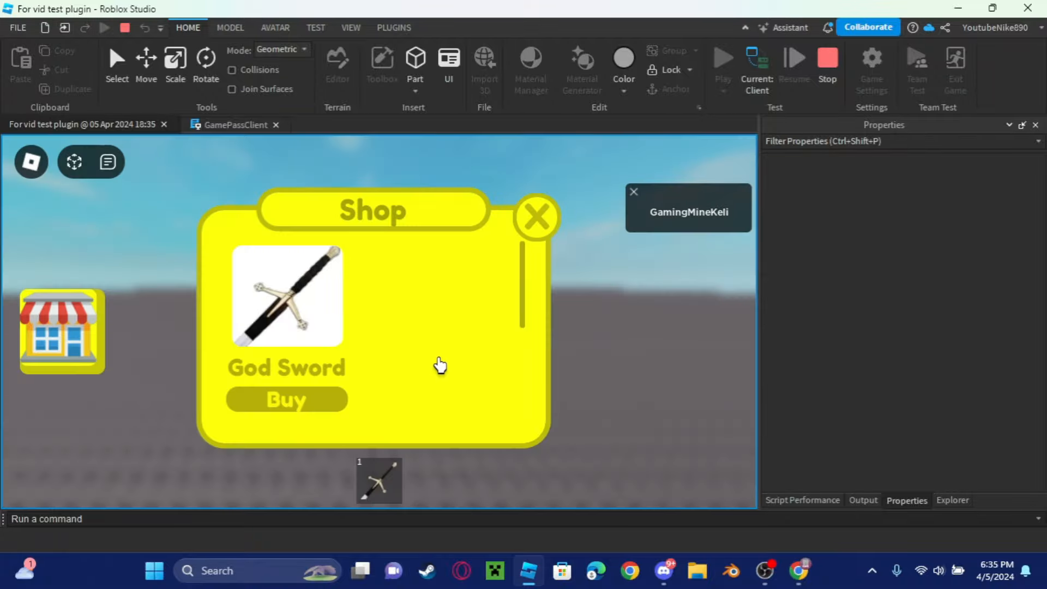
# Step: Close the shop, equip and swing the purchased sword, and end the play test
pyautogui.click(539, 223)
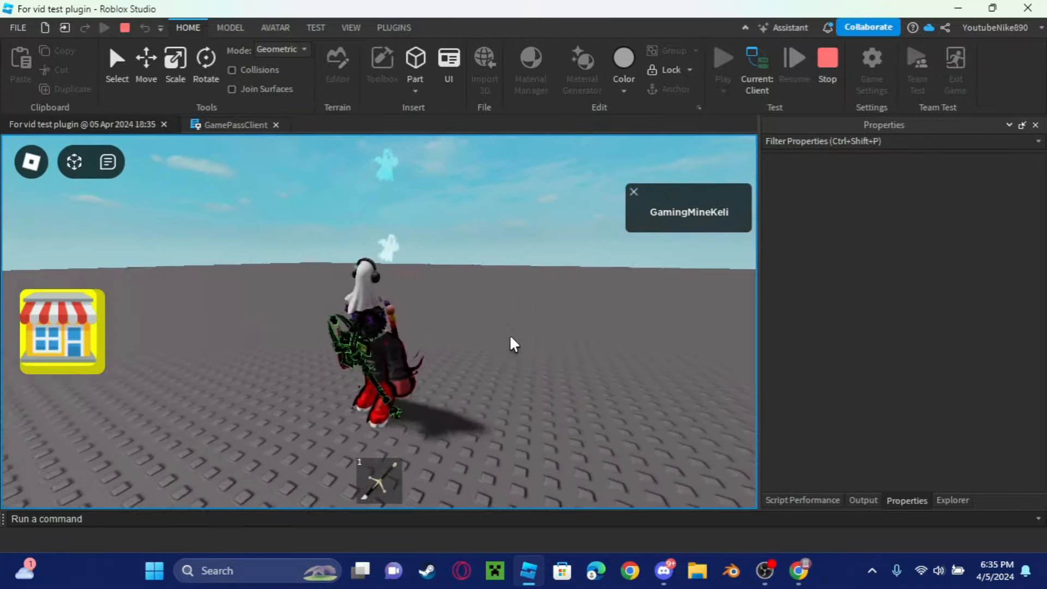
pyautogui.press('1')
pyautogui.press('shift')
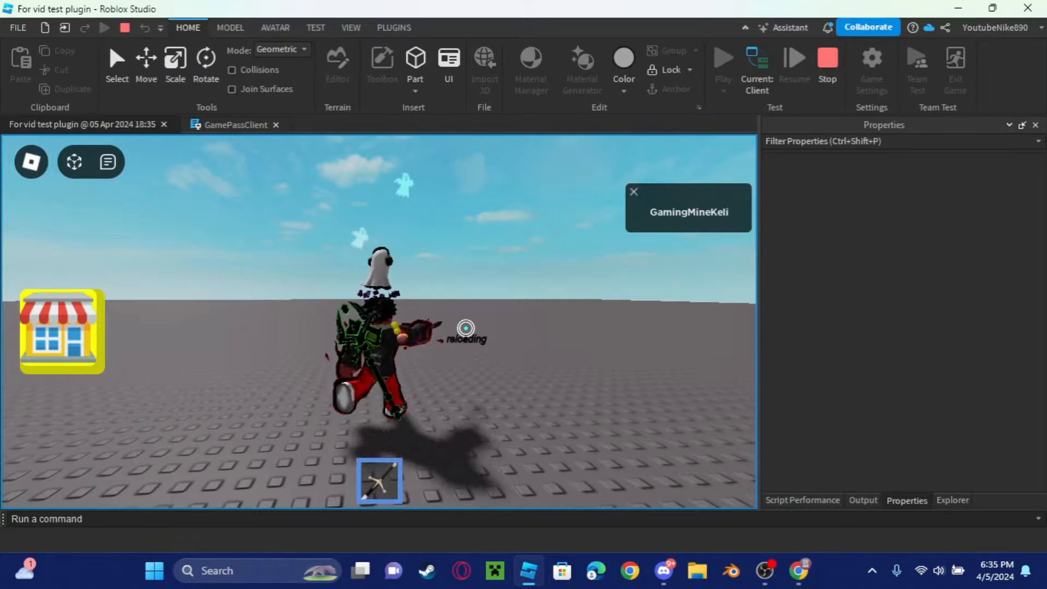
pyautogui.doubleClick(467, 329)
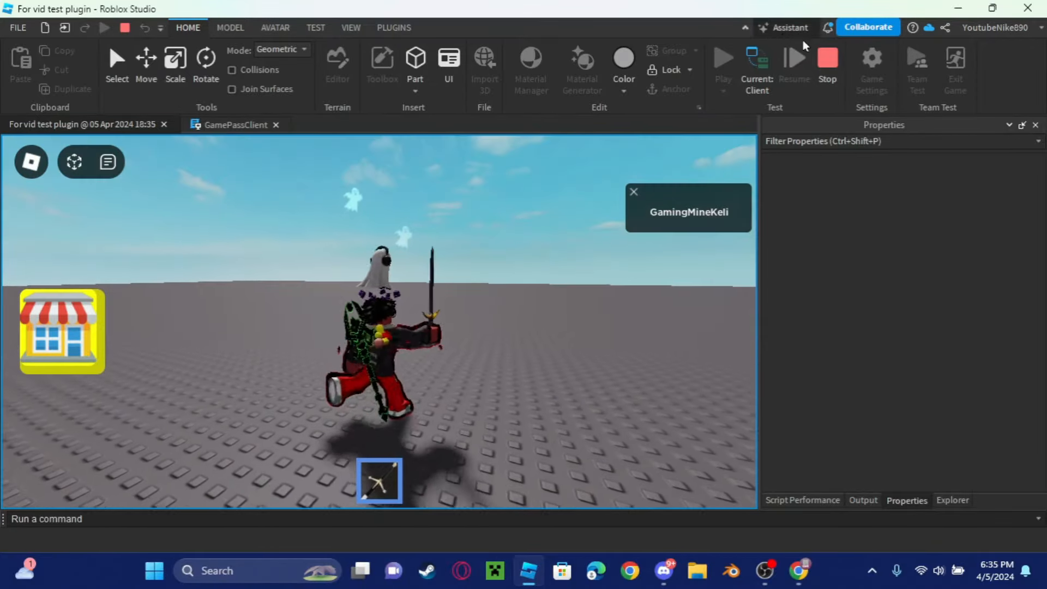
pyautogui.click(827, 66)
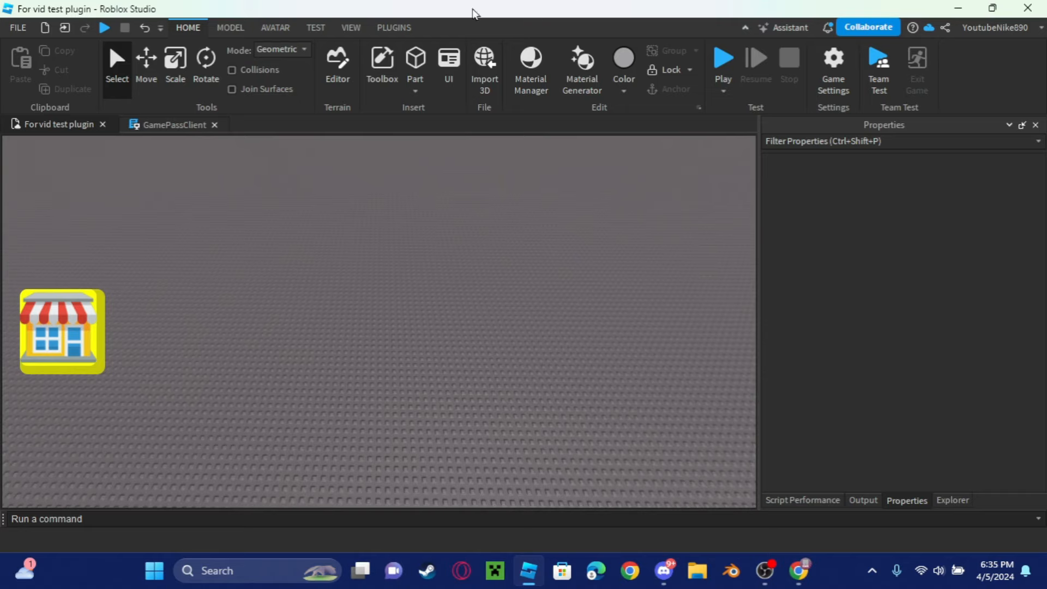
# Step: Insert the tommy gun model into StarterPack and move it to the GamePassItems folder in ReplicatedStorage
pyautogui.click(382, 64)
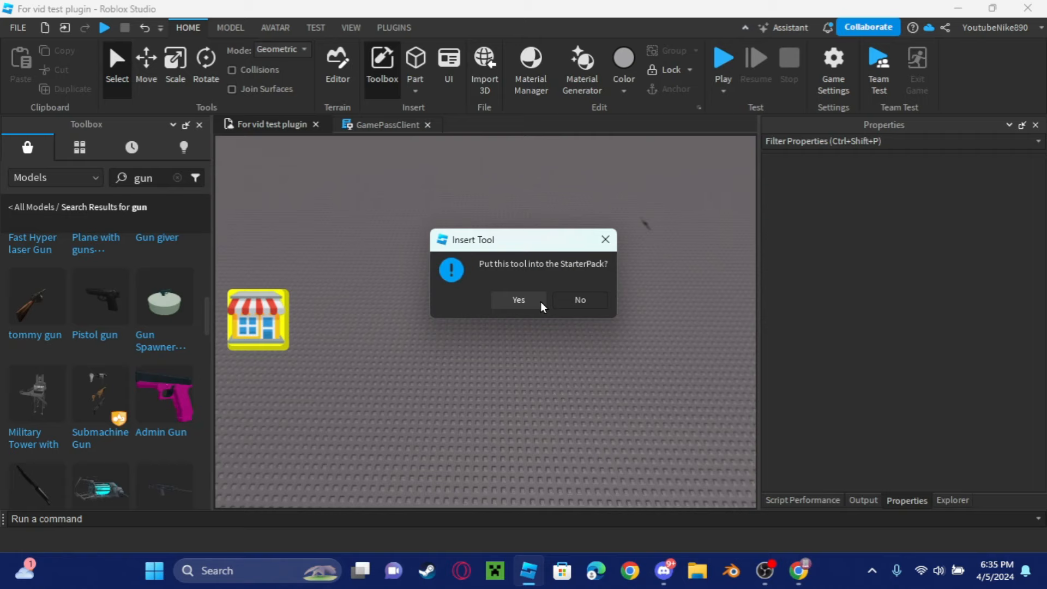
pyautogui.click(538, 301)
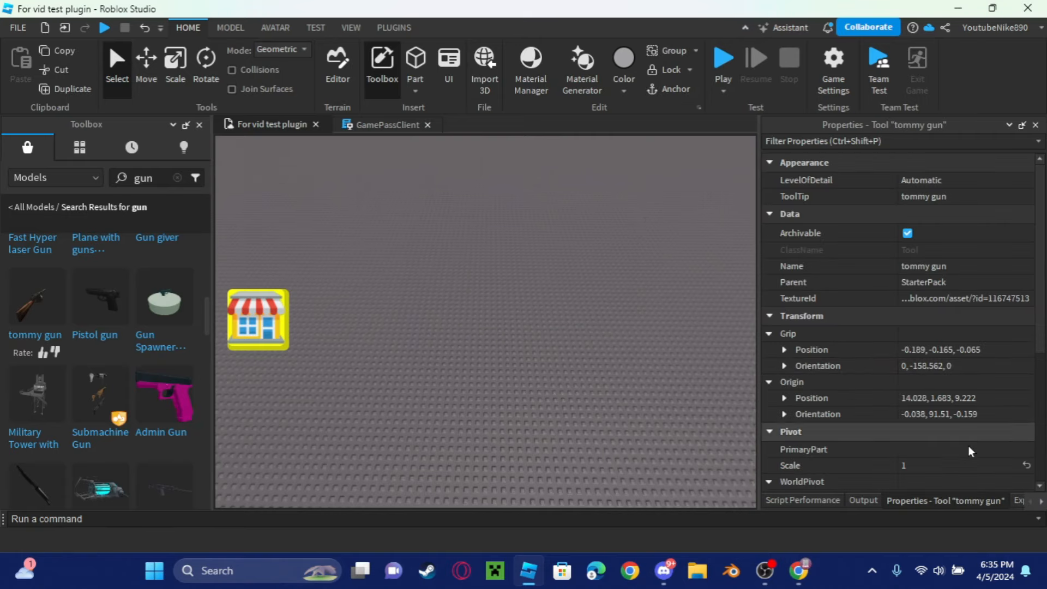
pyautogui.click(1019, 500)
pyautogui.scroll(-3, 894, 398)
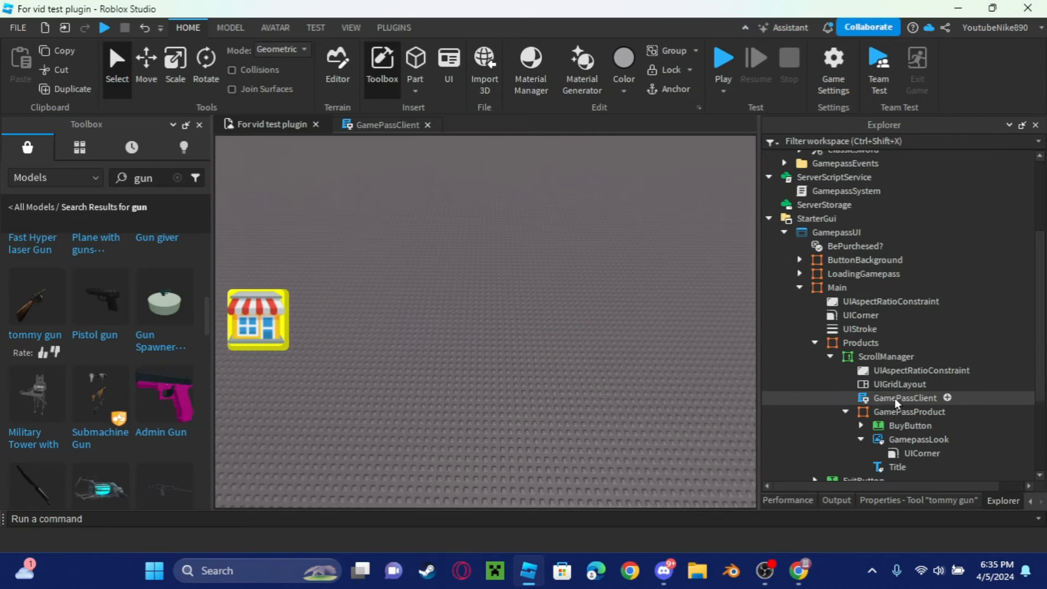
pyautogui.moveTo(832, 403); pyautogui.dragTo(858, 273)
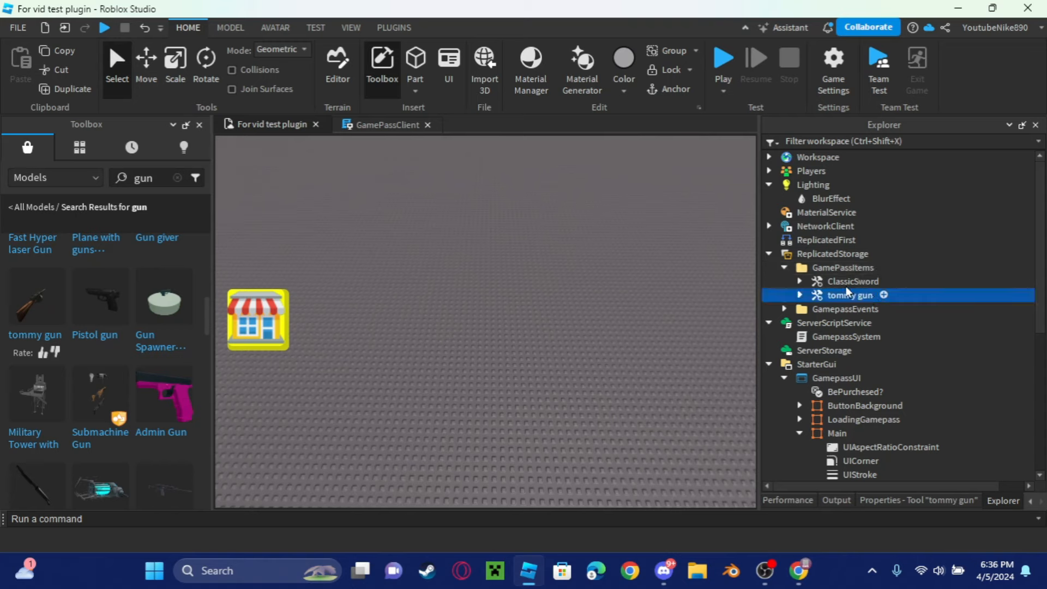
# Step: Examine the GamepassID and Parent_name attributes of the ClassicSword tool in GamePassItems
pyautogui.click(856, 280)
pyautogui.click(890, 501)
pyautogui.scroll(-5, 925, 394)
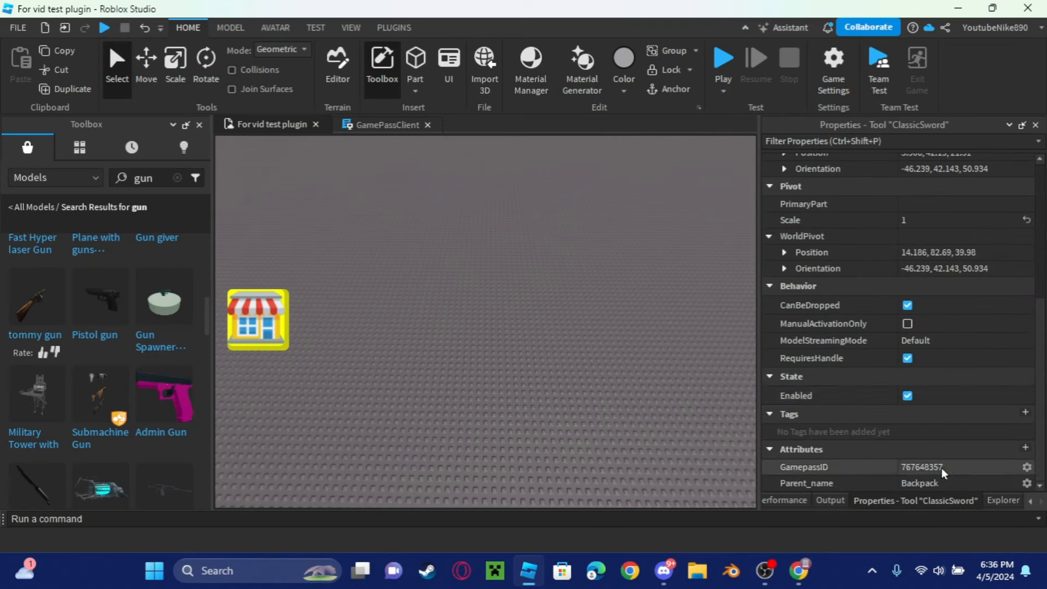
pyautogui.click(942, 468)
pyautogui.click(1003, 500)
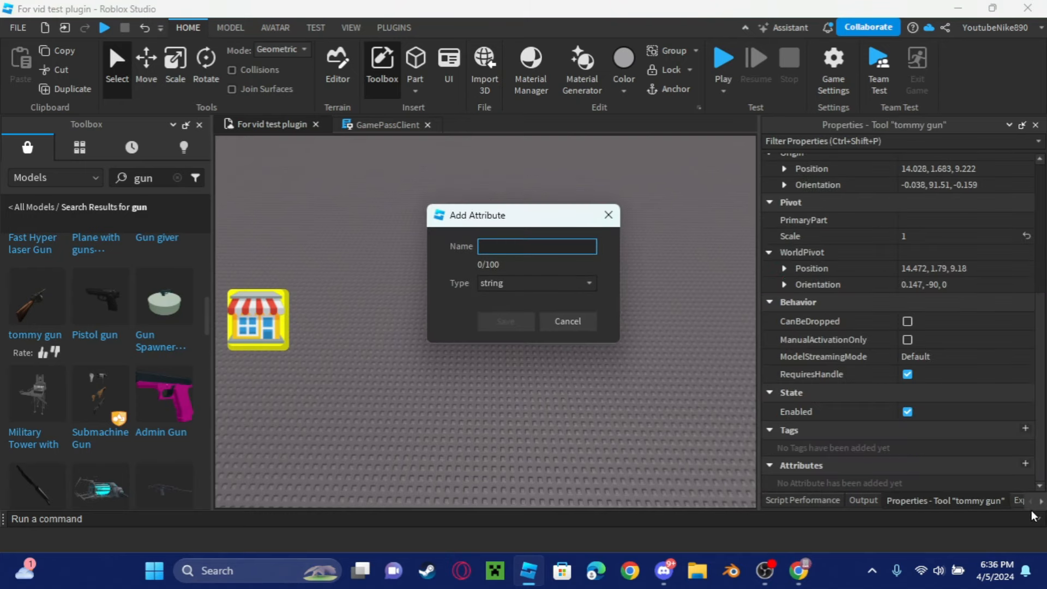
pyautogui.click(609, 215)
pyautogui.click(1018, 500)
# Step: Select the ClassicSword again and recheck which attributes a gamepass item needs
pyautogui.click(826, 282)
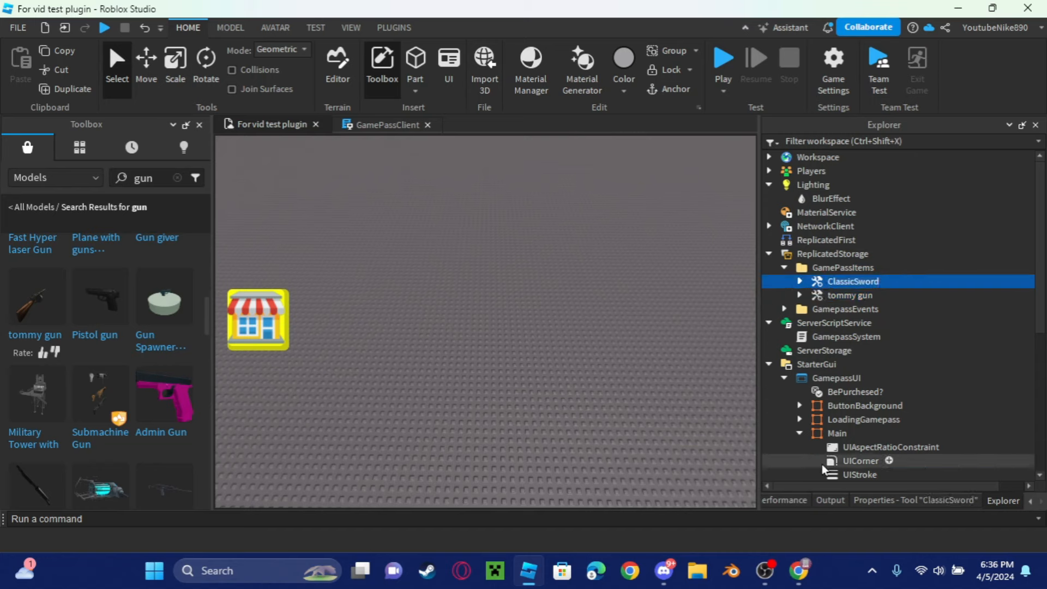
pyautogui.click(864, 499)
pyautogui.scroll(-1, 909, 448)
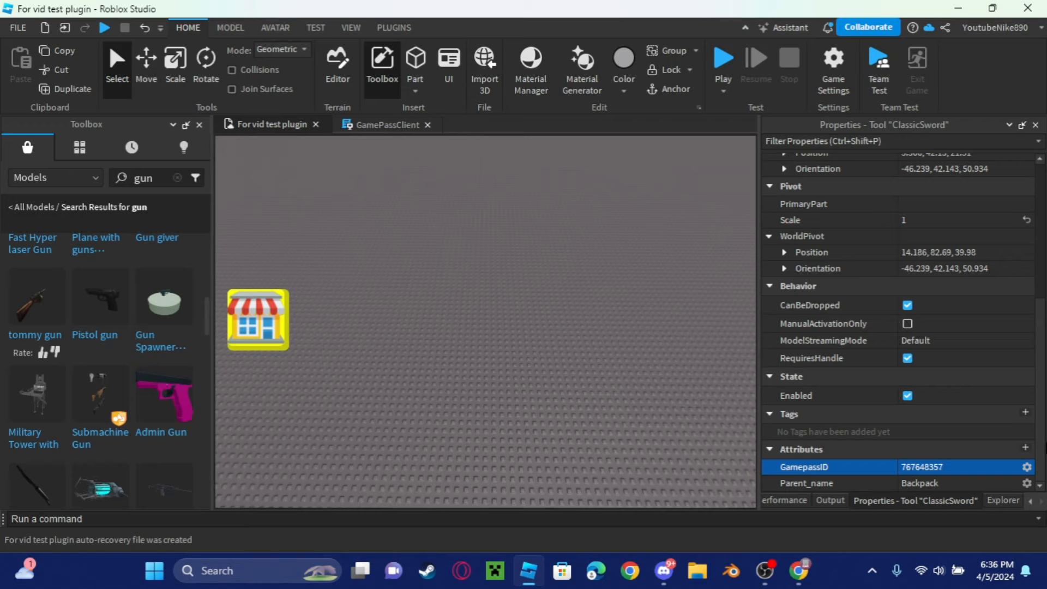
# Step: Compare the attributes of the ClassicSword and tommy gun tools in the GamePassItems folder
pyautogui.click(1003, 503)
pyautogui.click(829, 295)
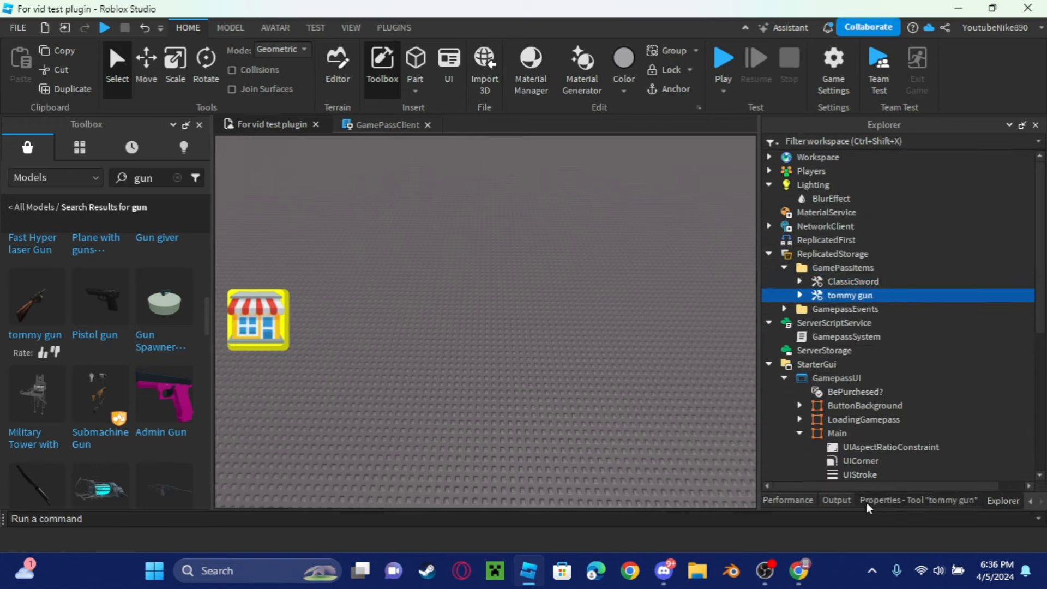
pyautogui.click(851, 281)
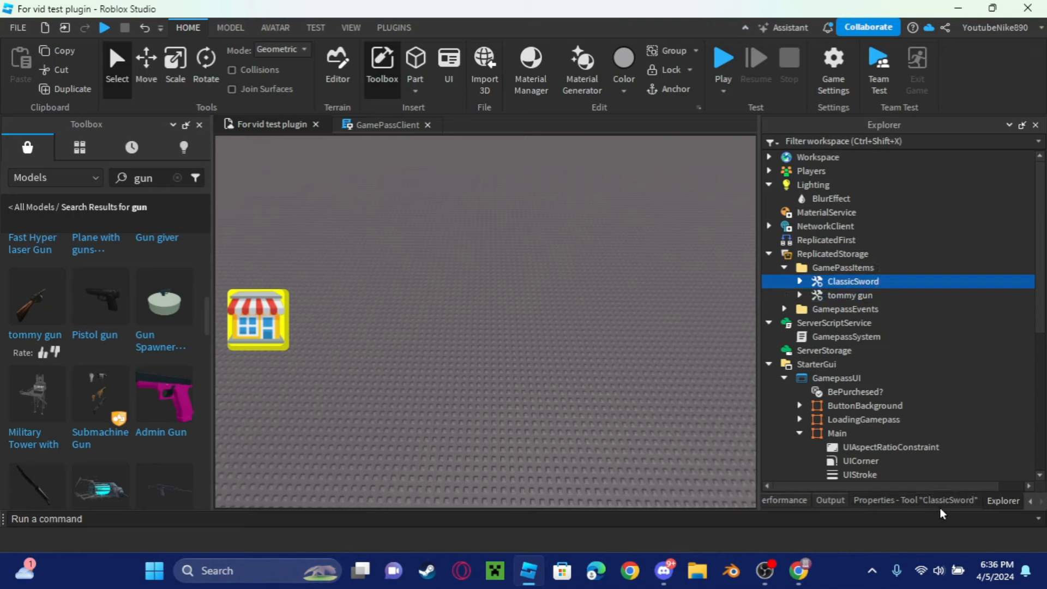
pyautogui.click(938, 502)
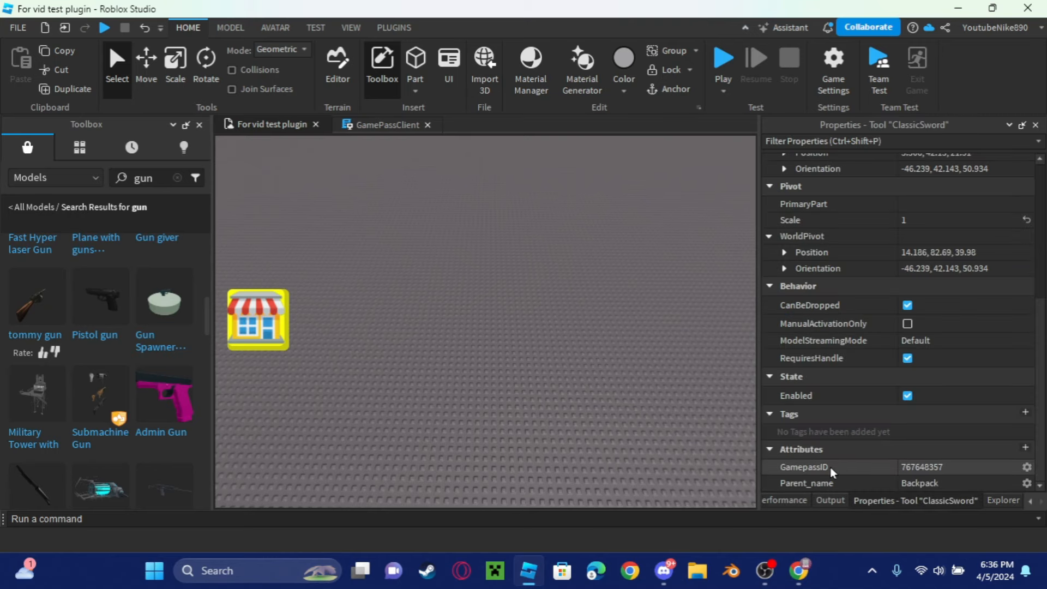
pyautogui.click(1004, 500)
pyautogui.click(850, 295)
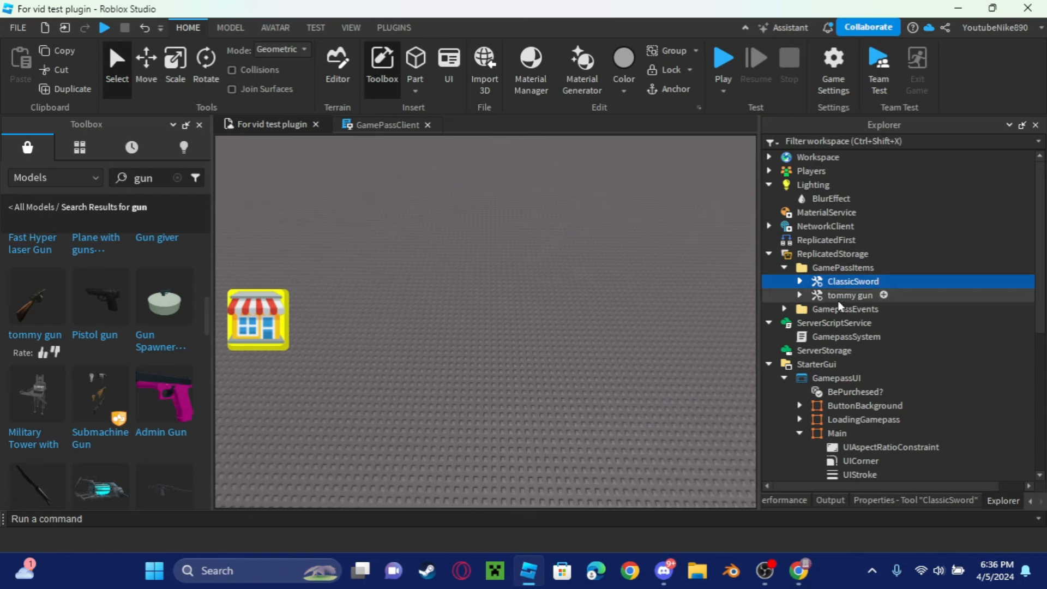
pyautogui.click(919, 500)
pyautogui.click(1004, 500)
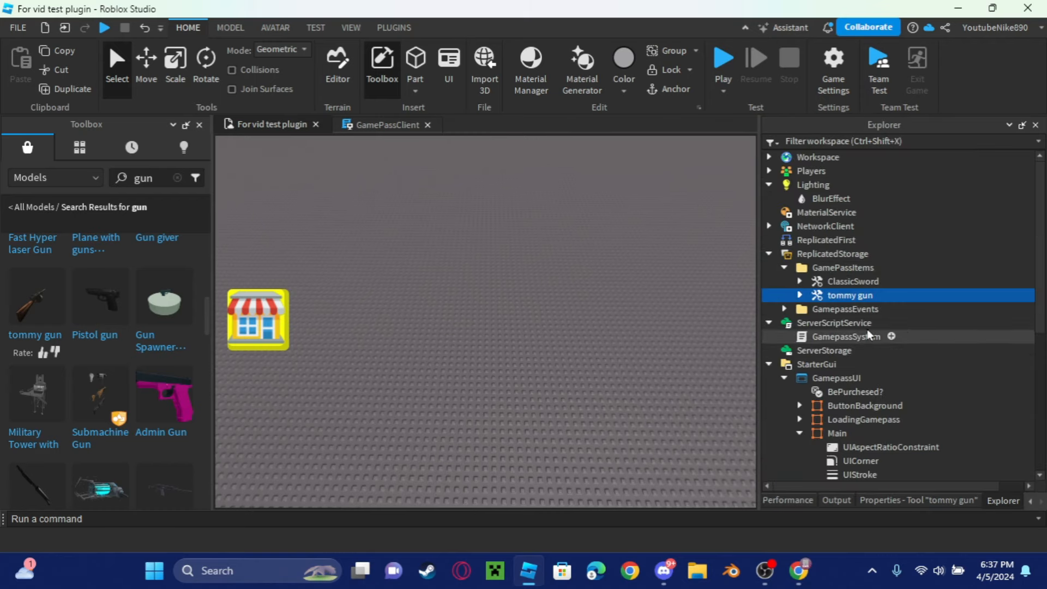
pyautogui.click(849, 281)
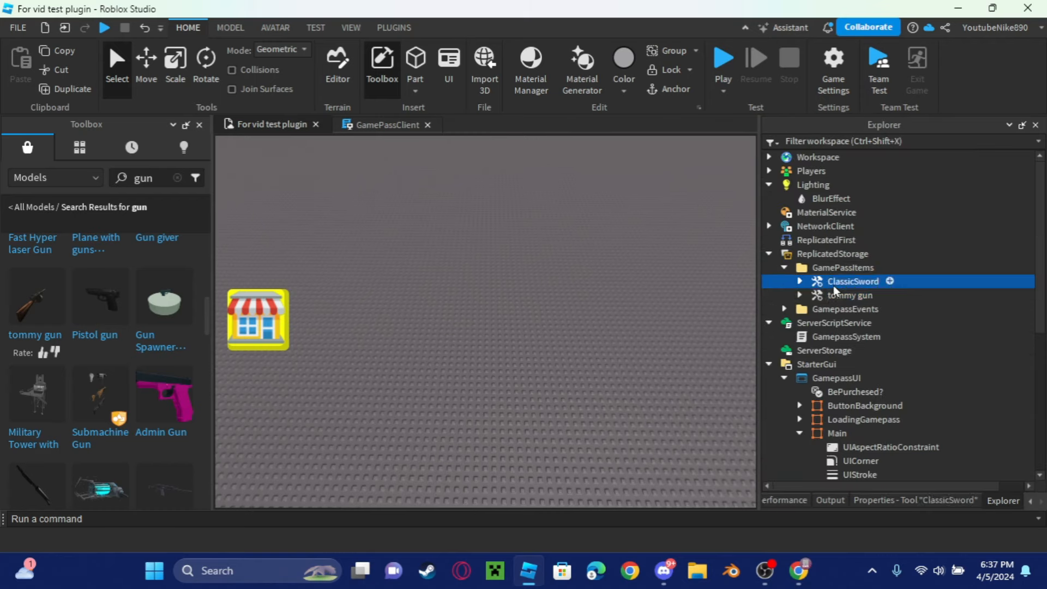
pyautogui.keyDown('ctrl'); pyautogui.click(847, 295); pyautogui.keyUp('ctrl')
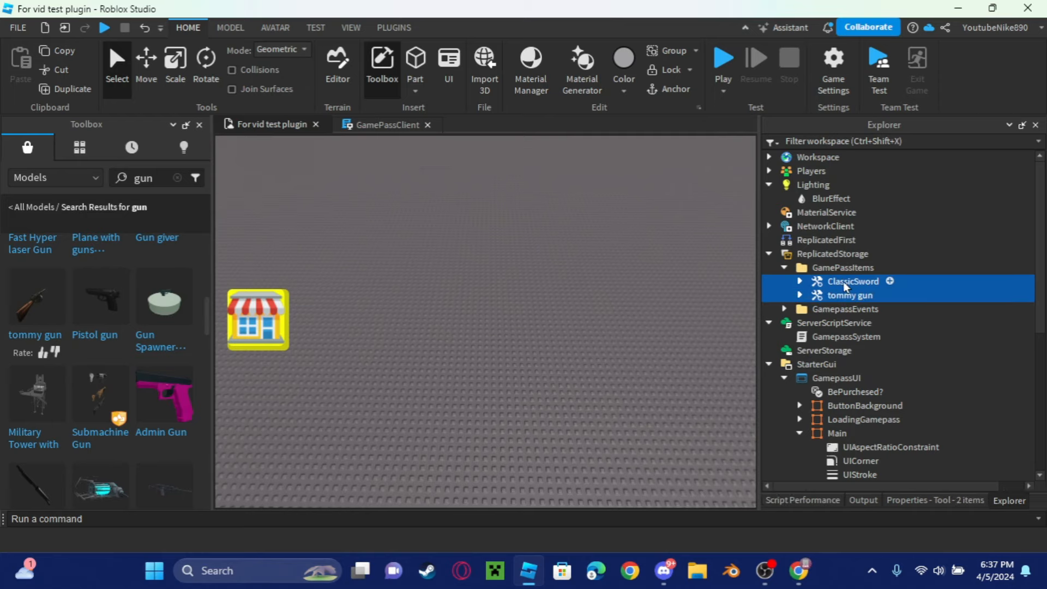
pyautogui.click(565, 304)
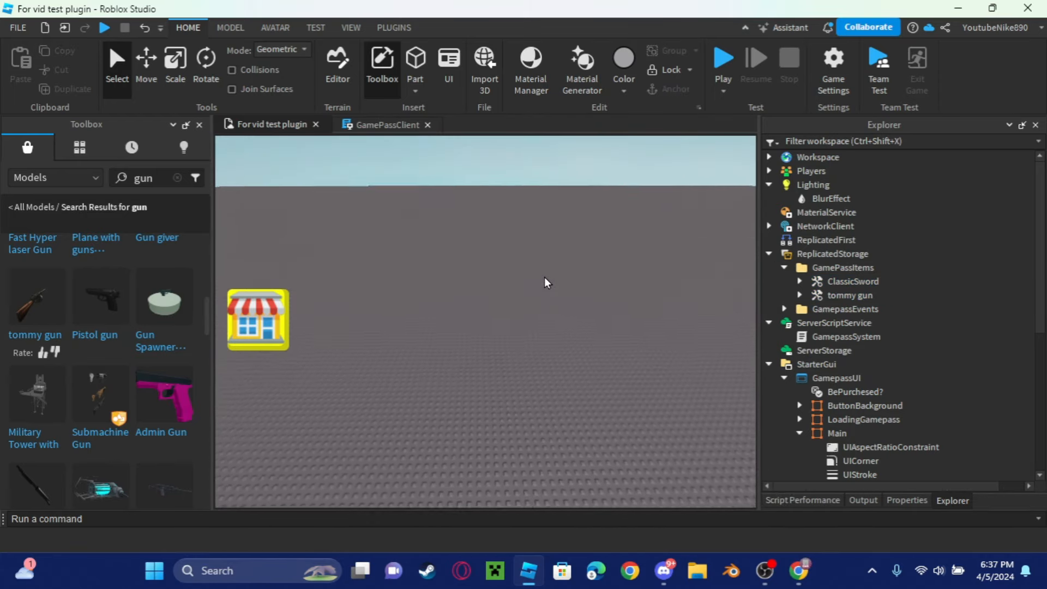
# Step: Move the ClassicSword out of the GamePassItems folder, directly into ReplicatedStorage
pyautogui.click(846, 282)
pyautogui.moveTo(846, 282); pyautogui.dragTo(850, 252)
pyautogui.click(582, 302)
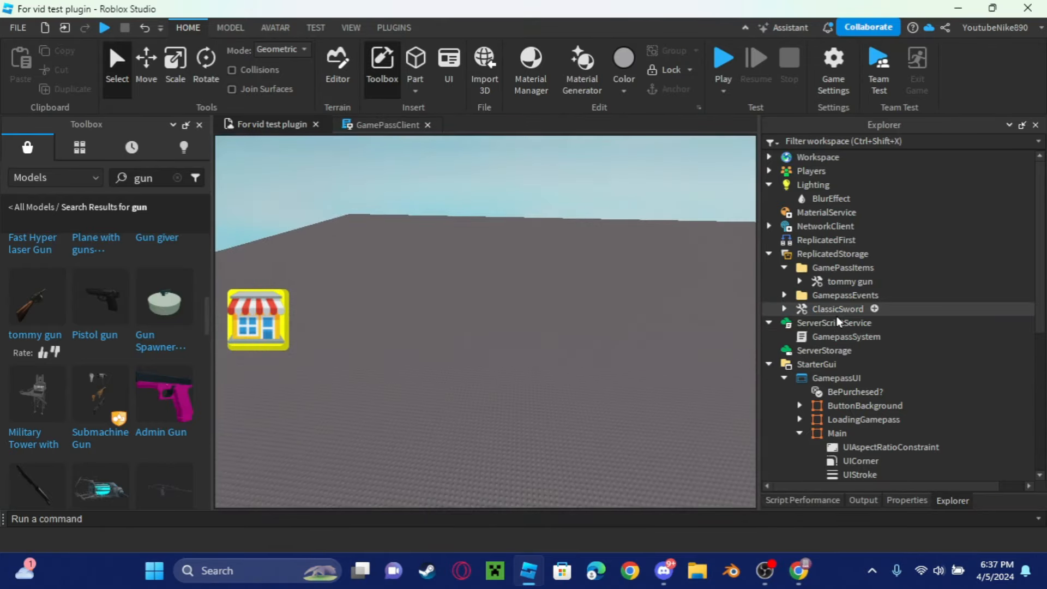
pyautogui.moveTo(491, 261); pyautogui.dragTo(462, 268, button='right')
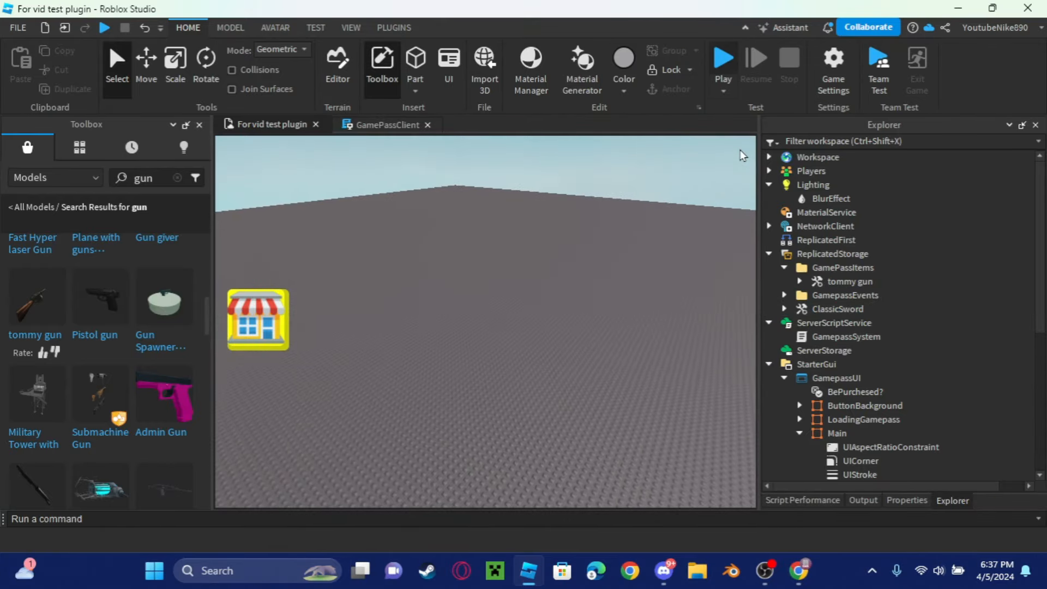
# Step: Start a play test and buy the God Sword gamepass from the shop with a test purchase
pyautogui.click(59, 318)
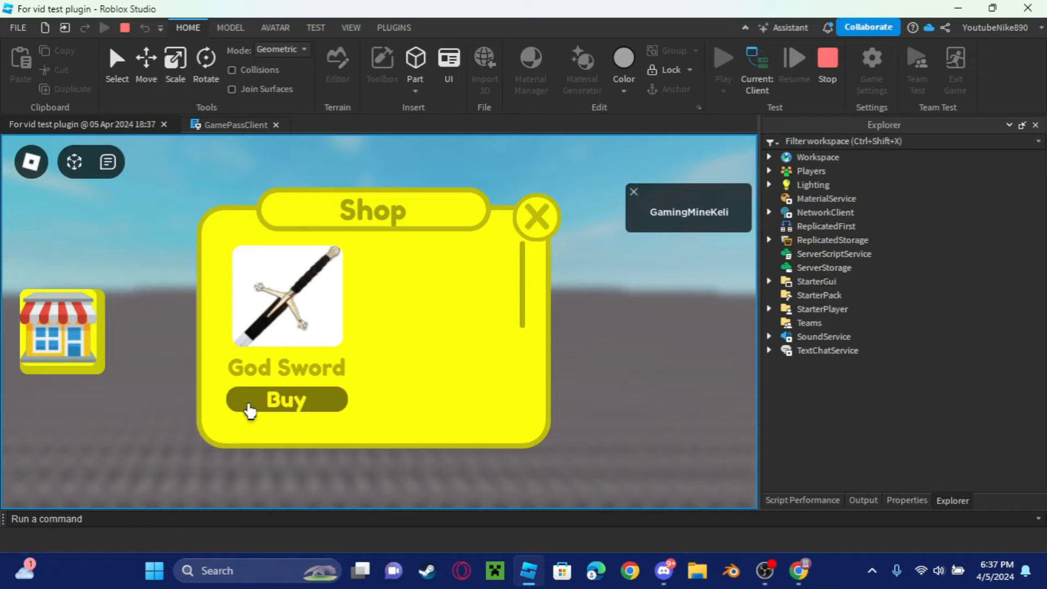
pyautogui.click(251, 410)
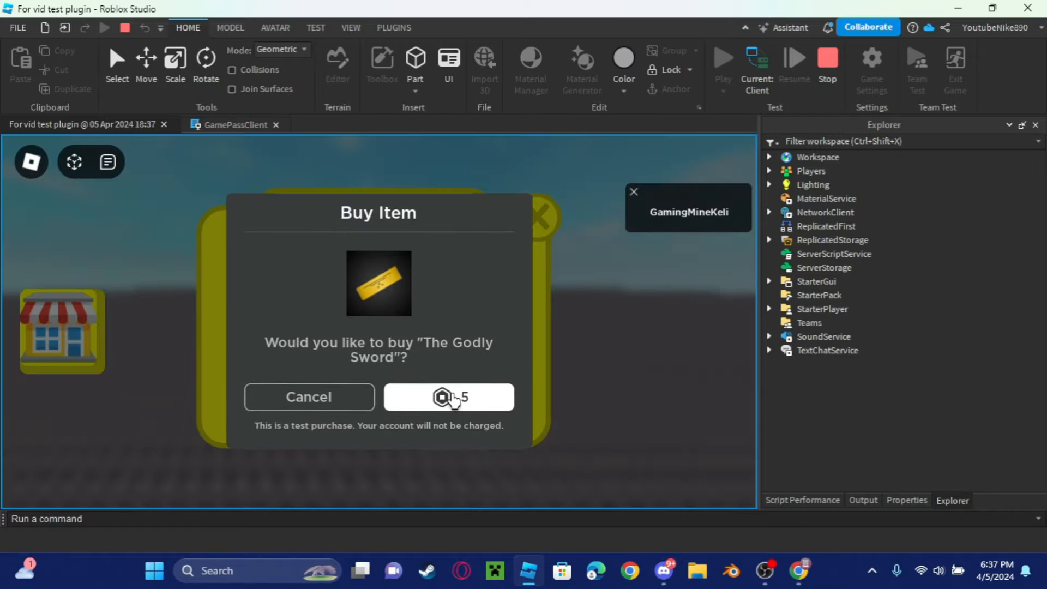
pyautogui.click(449, 407)
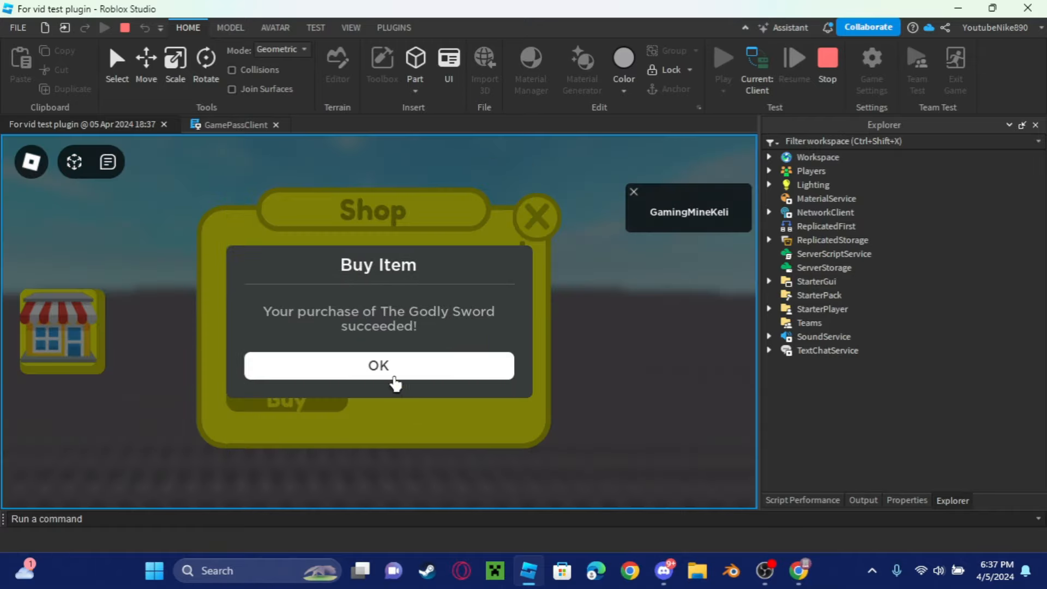
pyautogui.click(397, 375)
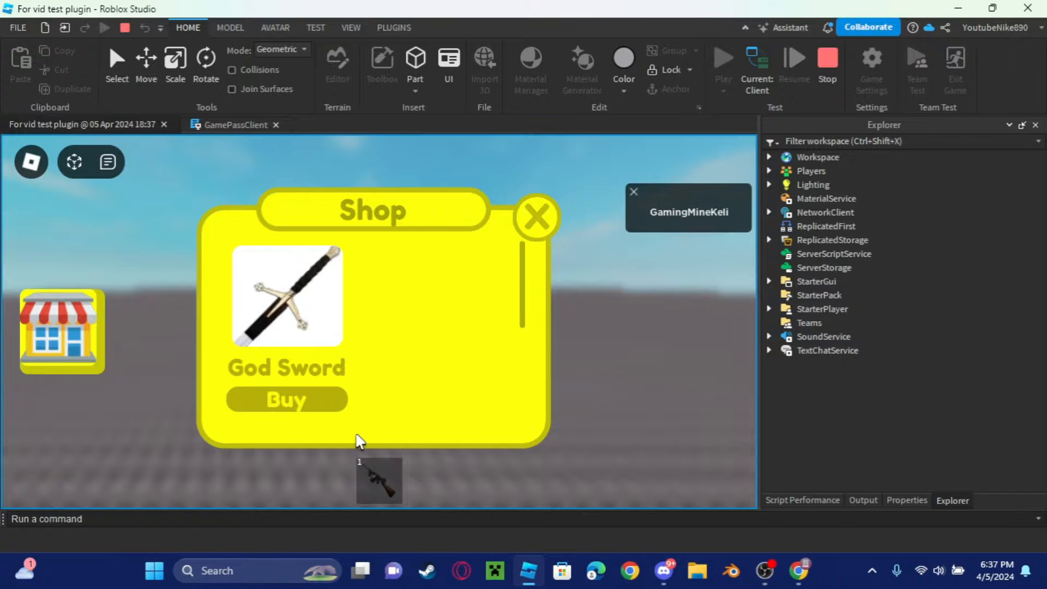
# Step: Close the shop, equip and try out the tommy gun, and end the play test
pyautogui.click(538, 216)
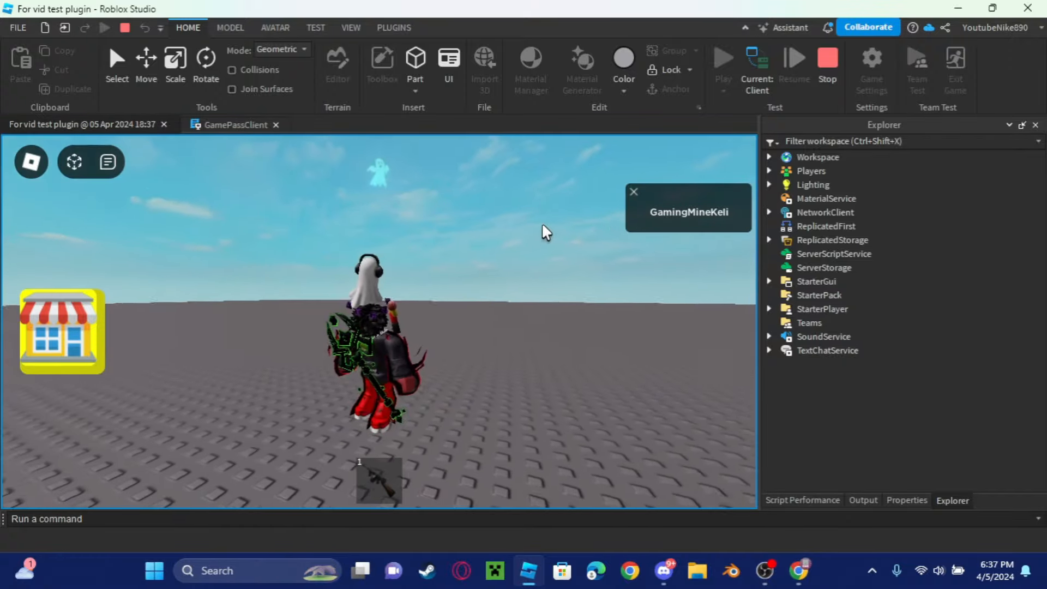
pyautogui.press('1')
pyautogui.moveTo(542, 224); pyautogui.dragTo(542, 226, button='right')
pyautogui.press('w')
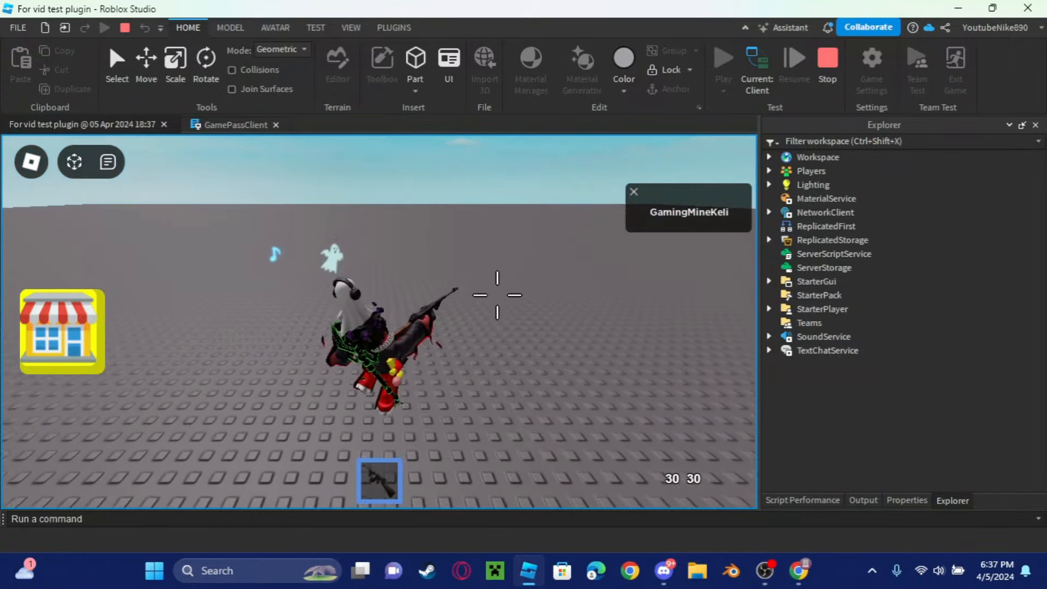
pyautogui.moveTo(496, 295); pyautogui.dragTo(492, 256, button='right')
pyautogui.moveTo(493, 256)
pyautogui.mouseDown()
pyautogui.moveTo(489, 236)
pyautogui.moveTo(423, 227)
pyautogui.moveTo(508, 245)
pyautogui.mouseUp()
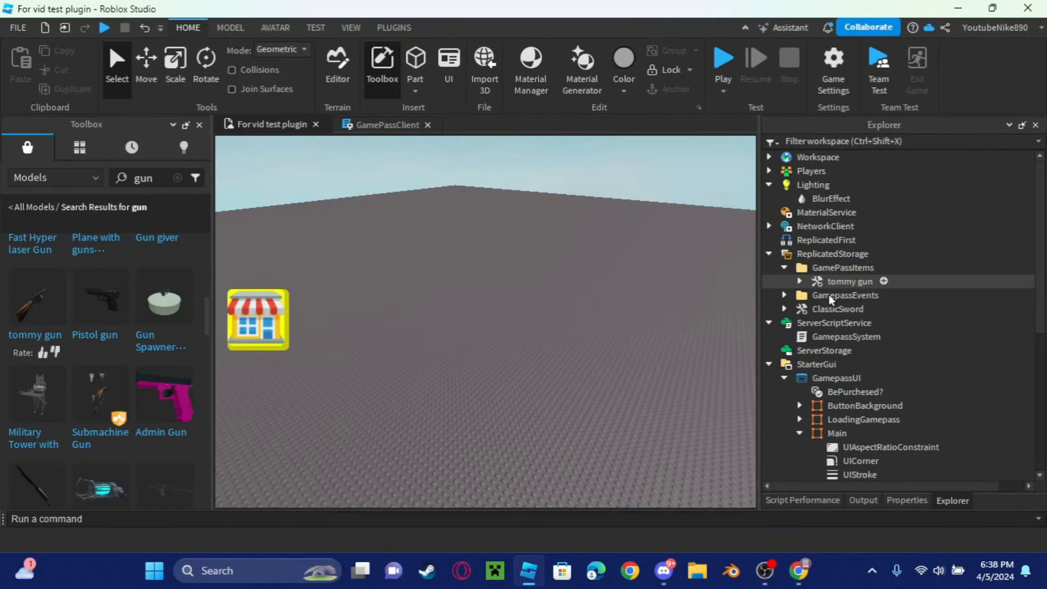
# Step: Return the ClassicSword to the GamePassItems folder and buy the God Sword gamepass again in a new play test
pyautogui.moveTo(835, 309); pyautogui.dragTo(845, 268)
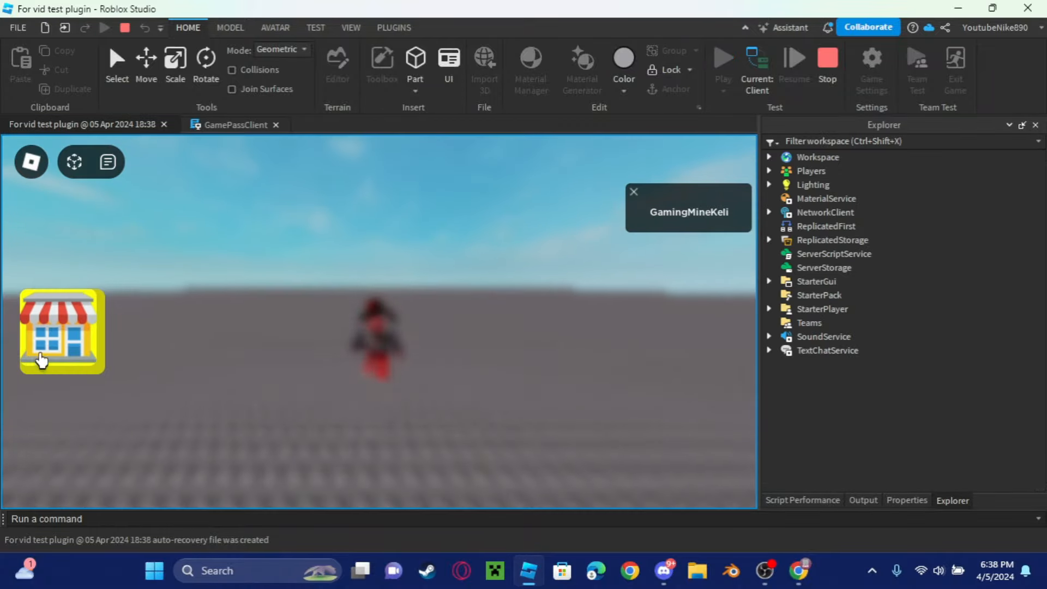
pyautogui.click(41, 361)
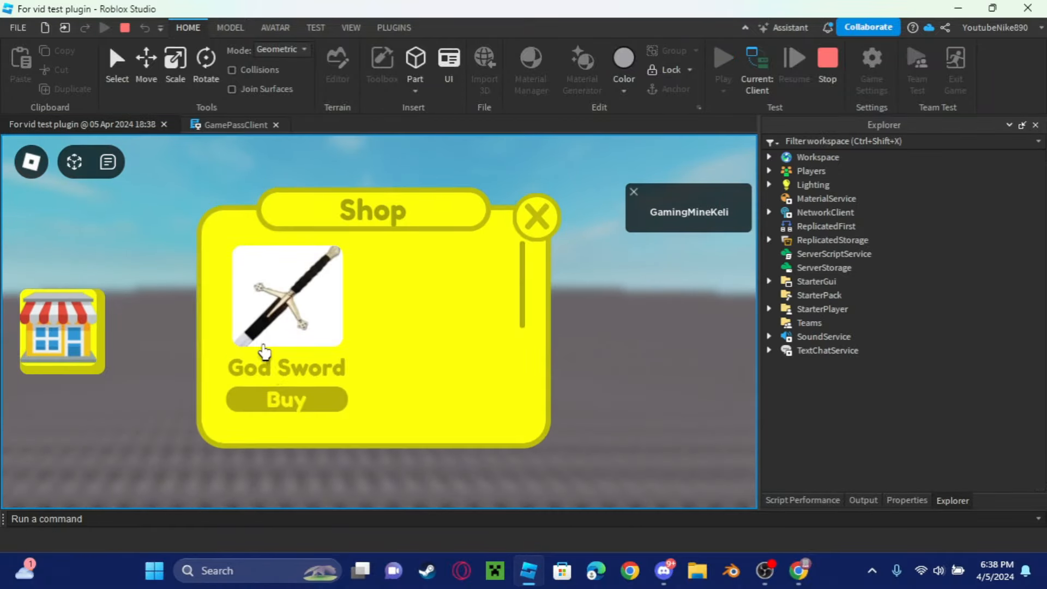
pyautogui.click(293, 399)
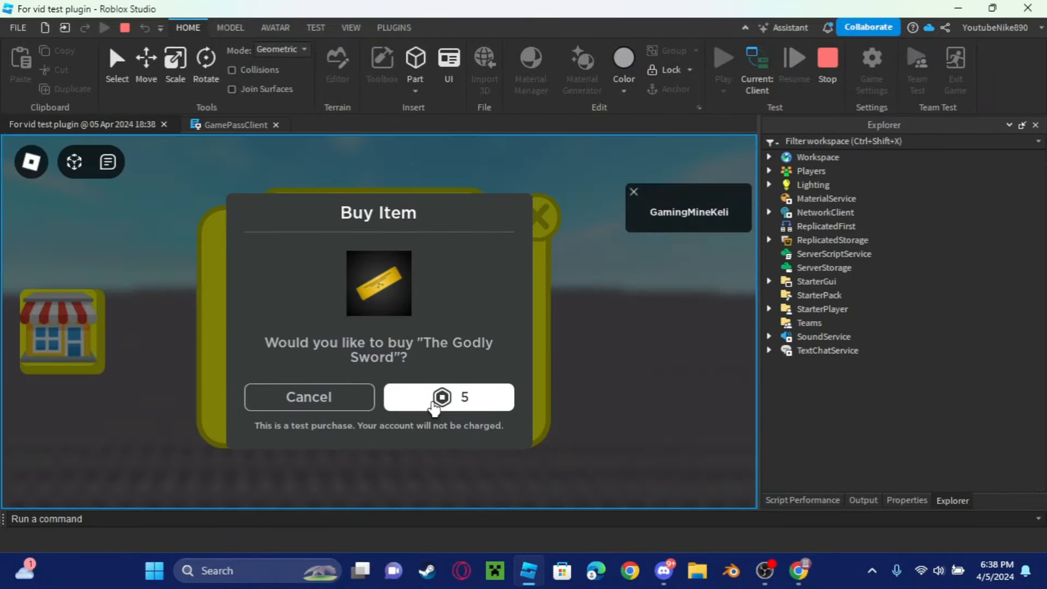
pyautogui.click(441, 395)
pyautogui.click(528, 220)
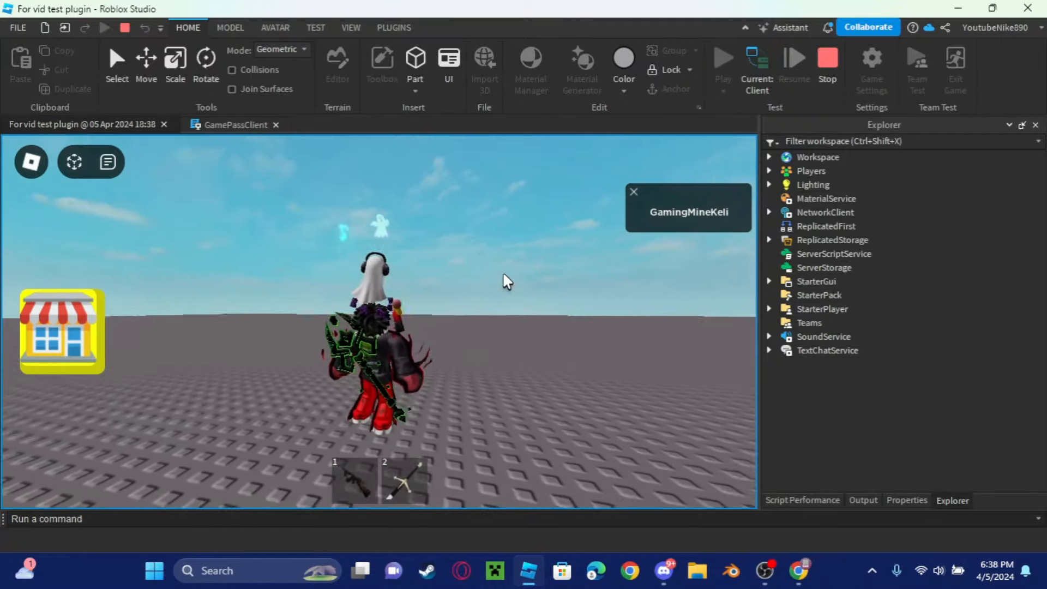
# Step: Try out both purchased tools by equipping the sword and firing several shots with the tommy gun
pyautogui.press('2')
pyautogui.moveTo(504, 274); pyautogui.dragTo(505, 280, button='right')
pyautogui.press('2')
pyautogui.press('1')
pyautogui.click(505, 274)
pyautogui.click(507, 274)
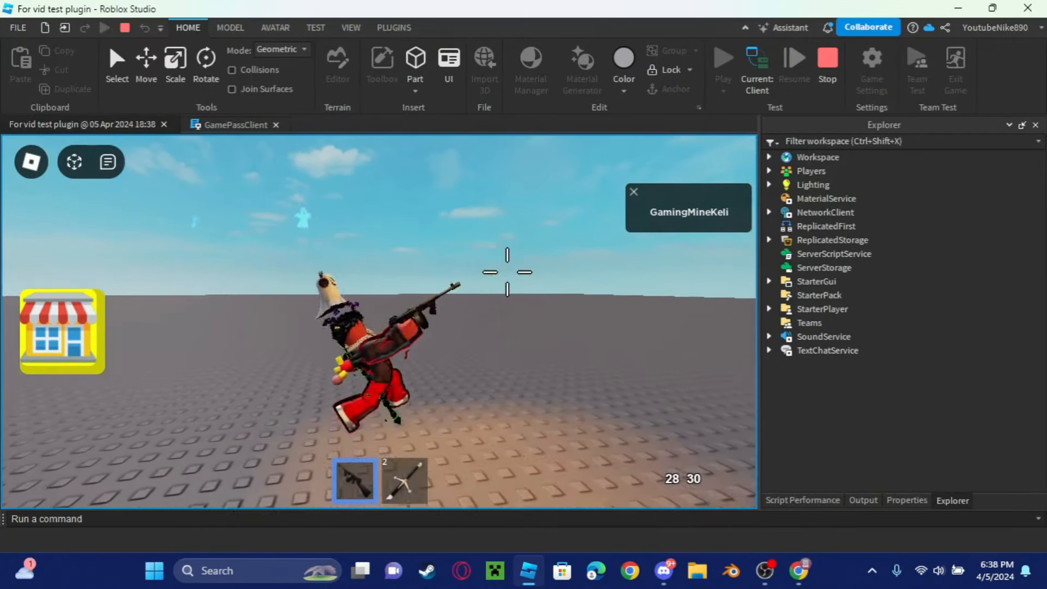
pyautogui.click(491, 283)
pyautogui.click(472, 293)
pyautogui.click(472, 291)
pyautogui.press('2')
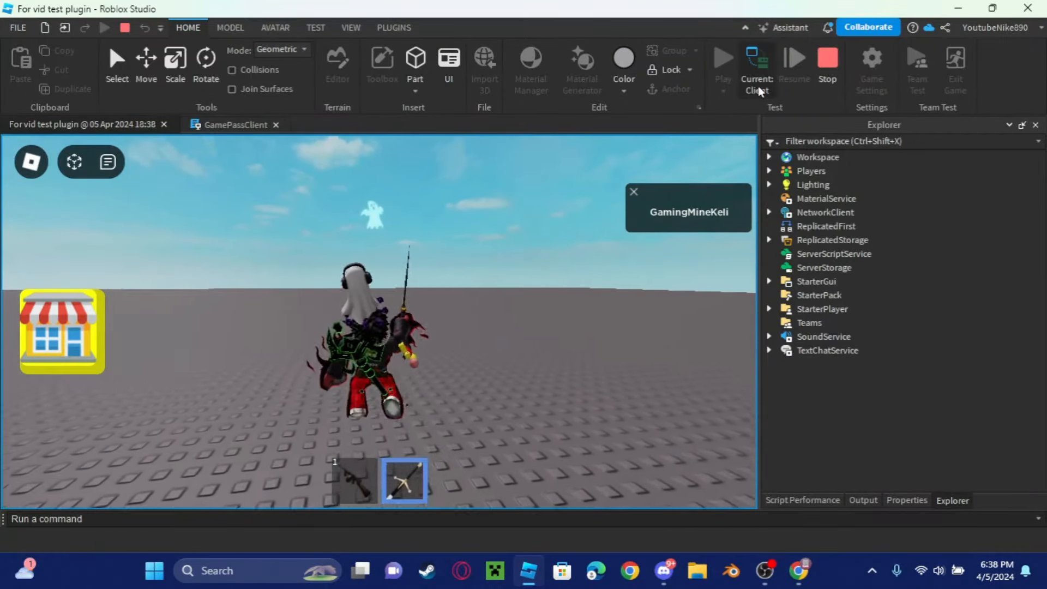
# Step: Reopen the shop to view its items and end the play test
pyautogui.click(63, 331)
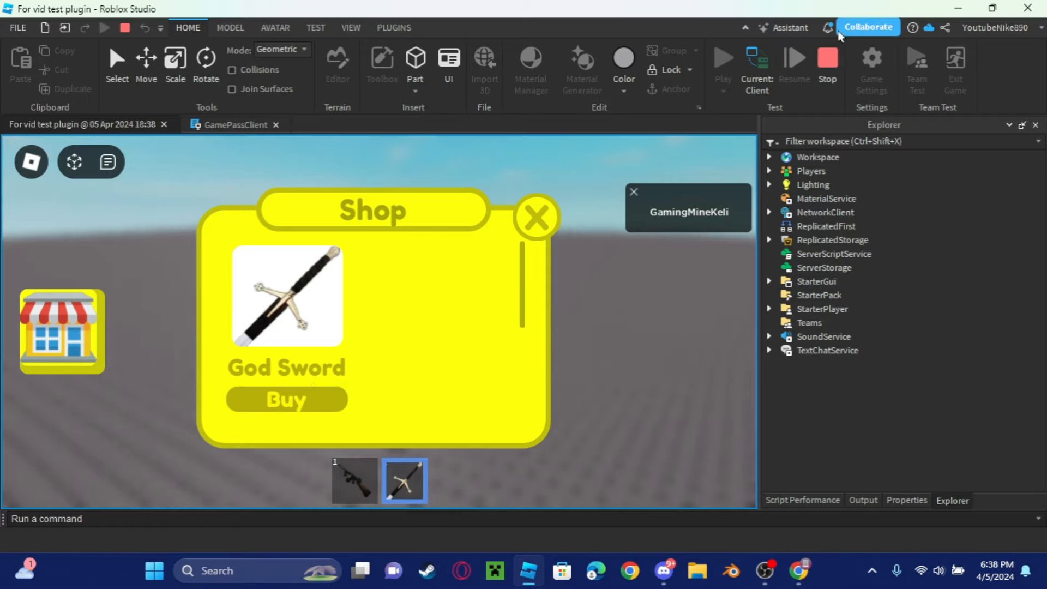
pyautogui.click(825, 76)
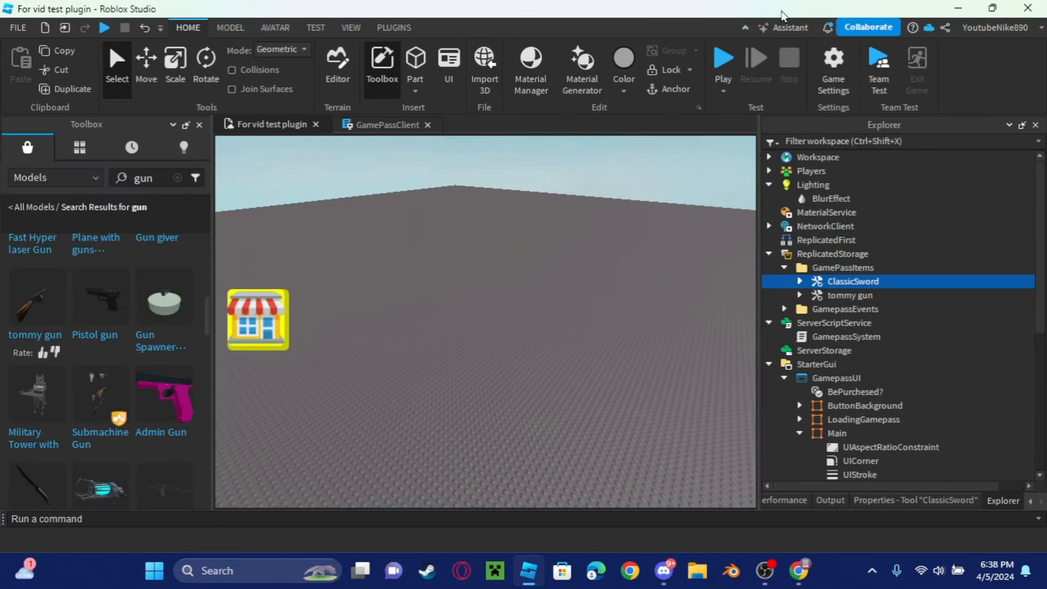